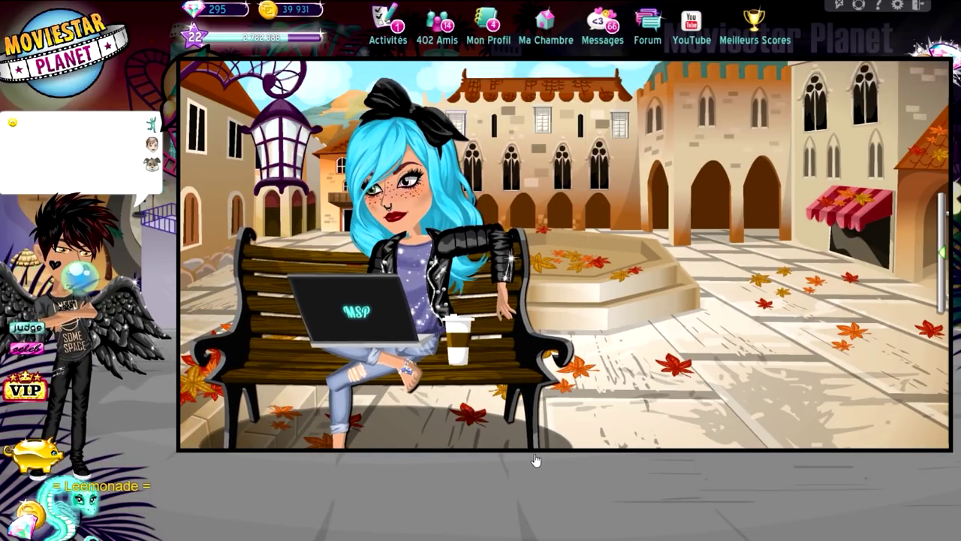
pyautogui.moveTo(536, 459); pyautogui.dragTo(549, 459)
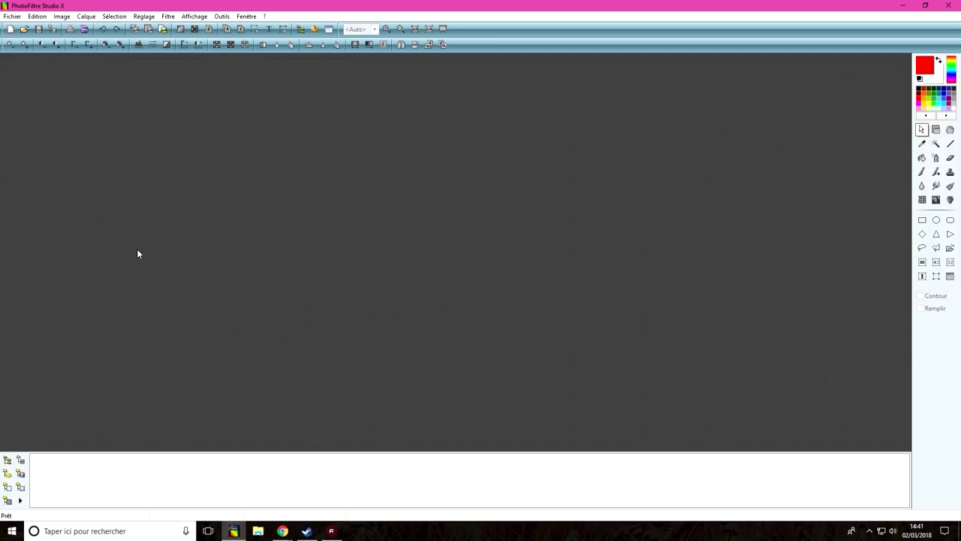
pyautogui.click(11, 30)
pyautogui.moveTo(68, 196); pyautogui.dragTo(145, 112)
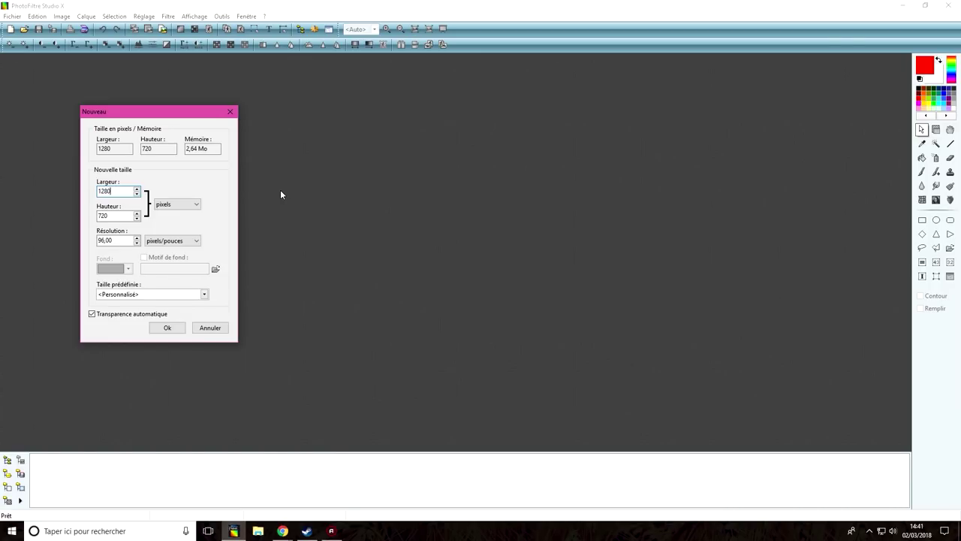
pyautogui.moveTo(113, 192); pyautogui.dragTo(82, 192)
pyautogui.write('1')
pyautogui.click(200, 328)
# - Create a 1280 × 720 pixel image with automatic transparency and resize it proportionally to a width of 1000 pixels
pyautogui.click(10, 30)
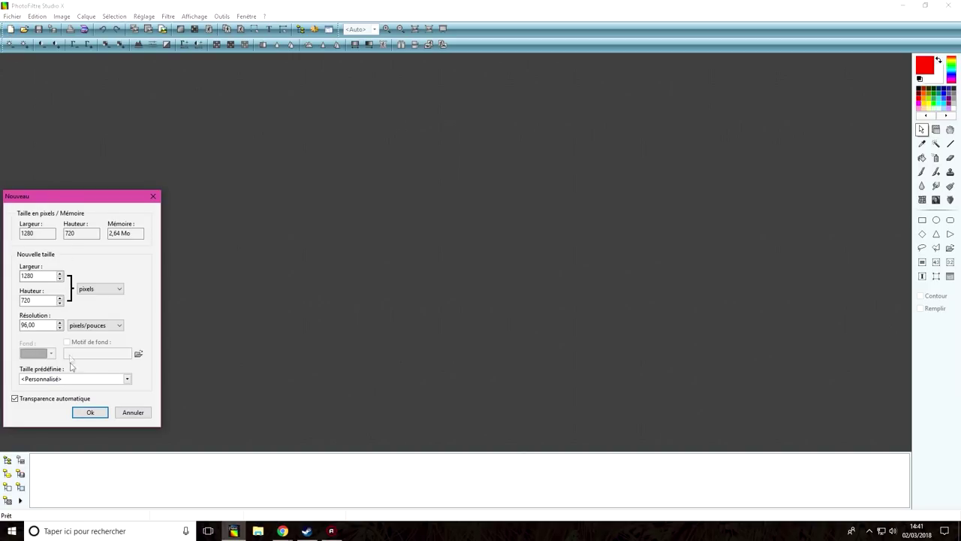
pyautogui.click(88, 413)
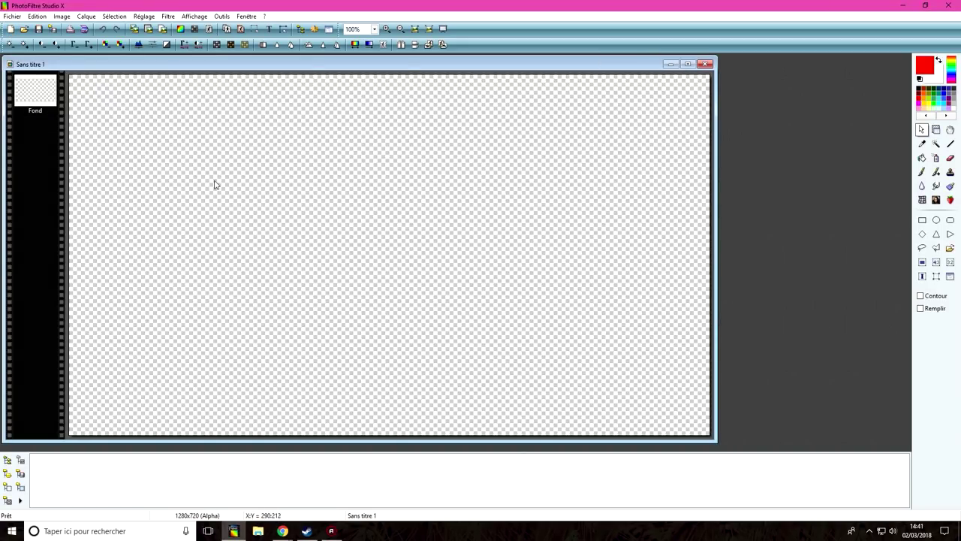
pyautogui.rightClick(284, 190)
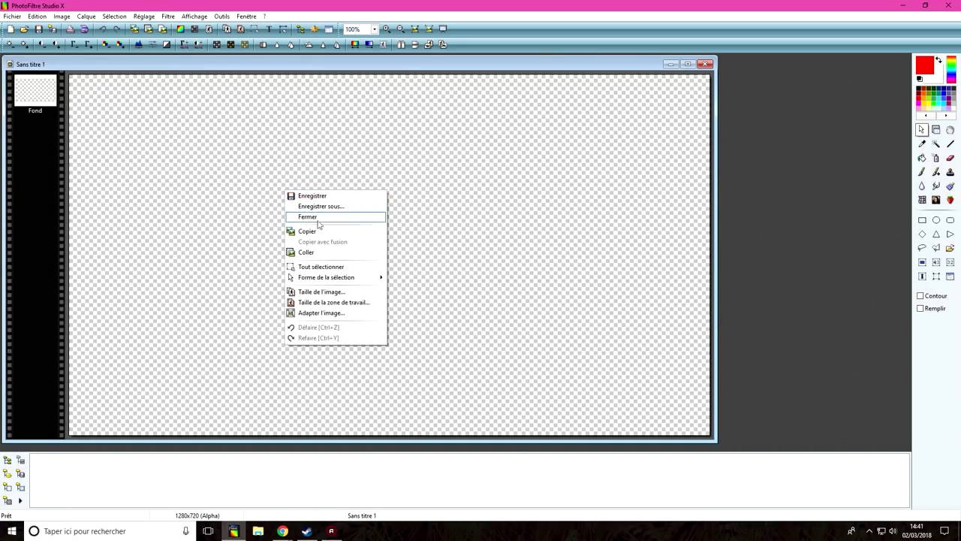
pyautogui.click(324, 292)
pyautogui.moveTo(437, 236); pyautogui.dragTo(402, 248)
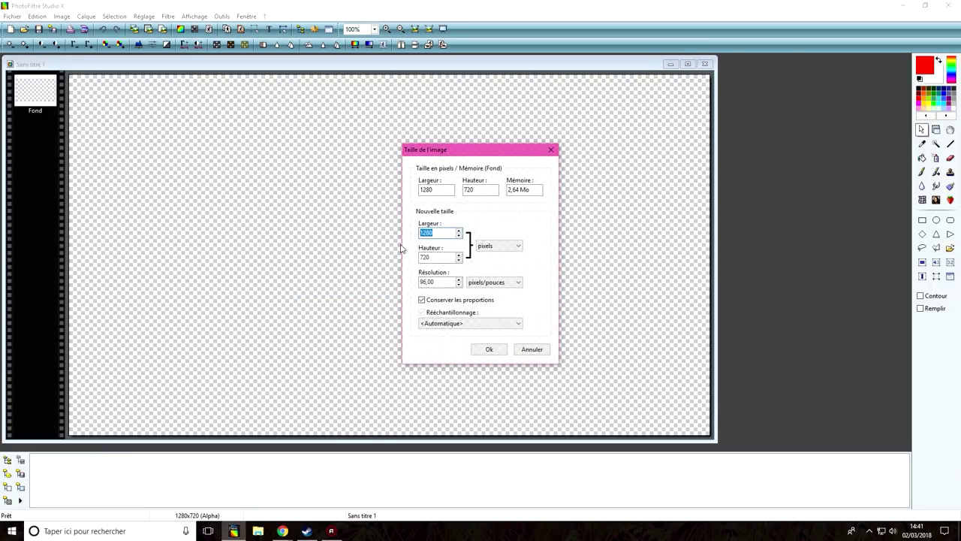
pyautogui.write('10')
pyautogui.click(484, 349)
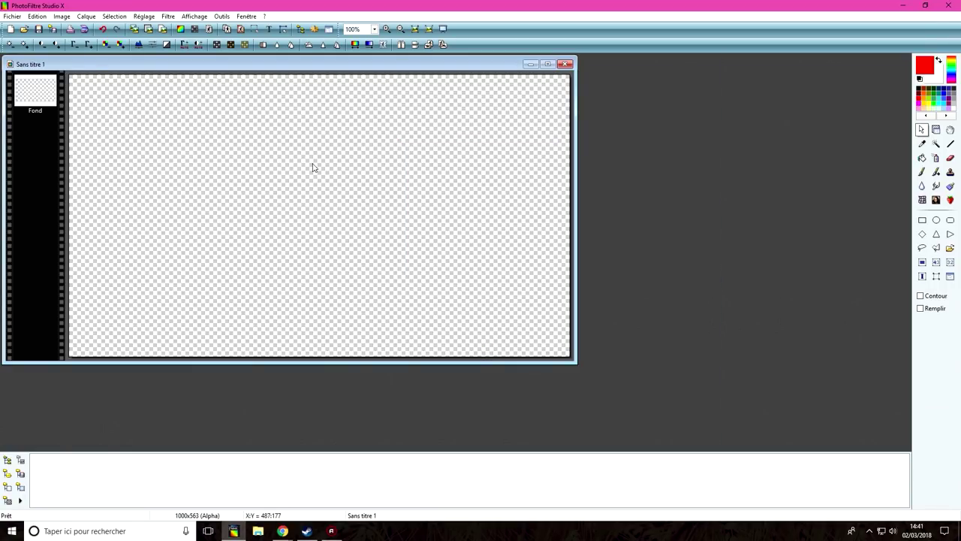
# - Paste the copied bench scene, position it so the blue-haired character fills the canvas, and merge it with the layer below
pyautogui.hotkey('ctrl', 'v')
pyautogui.moveTo(421, 263); pyautogui.dragTo(443, 219)
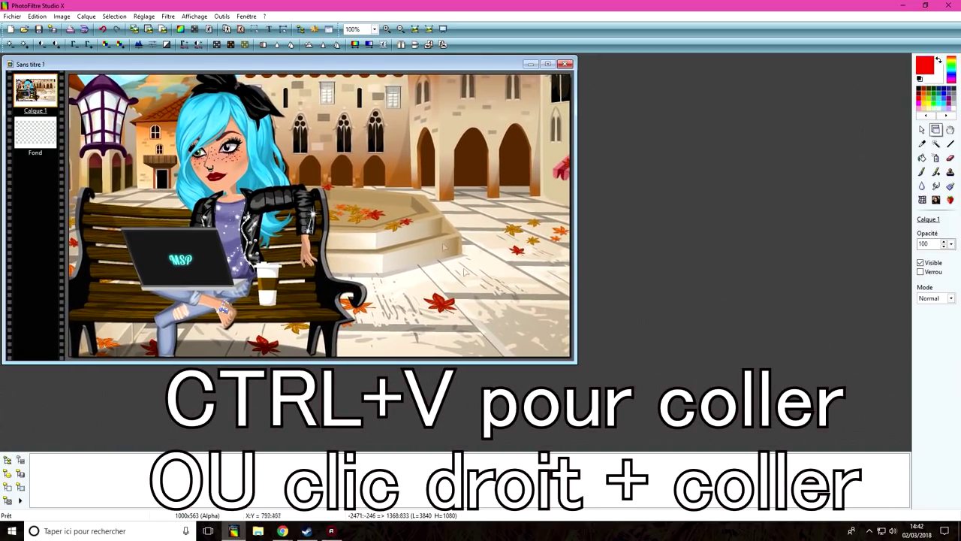
pyautogui.rightClick(195, 228)
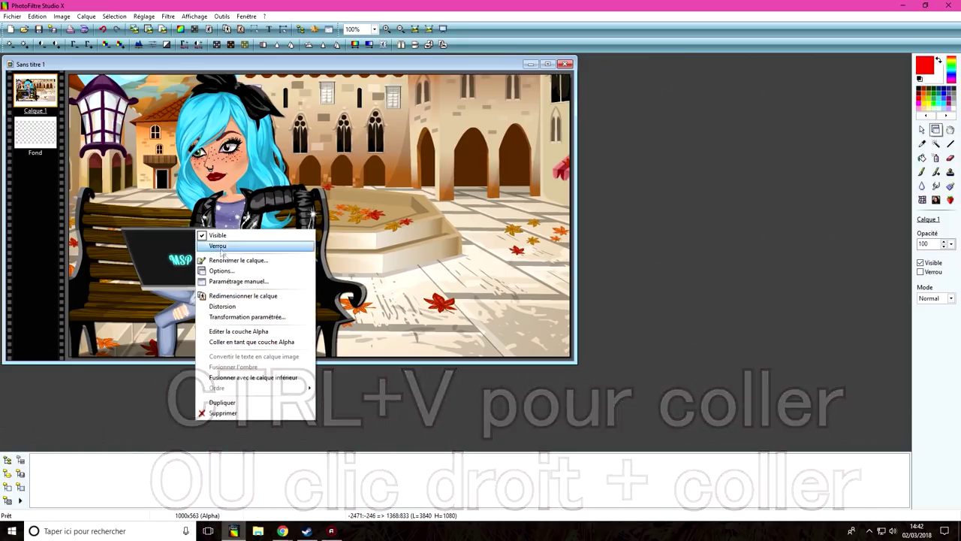
pyautogui.click(243, 380)
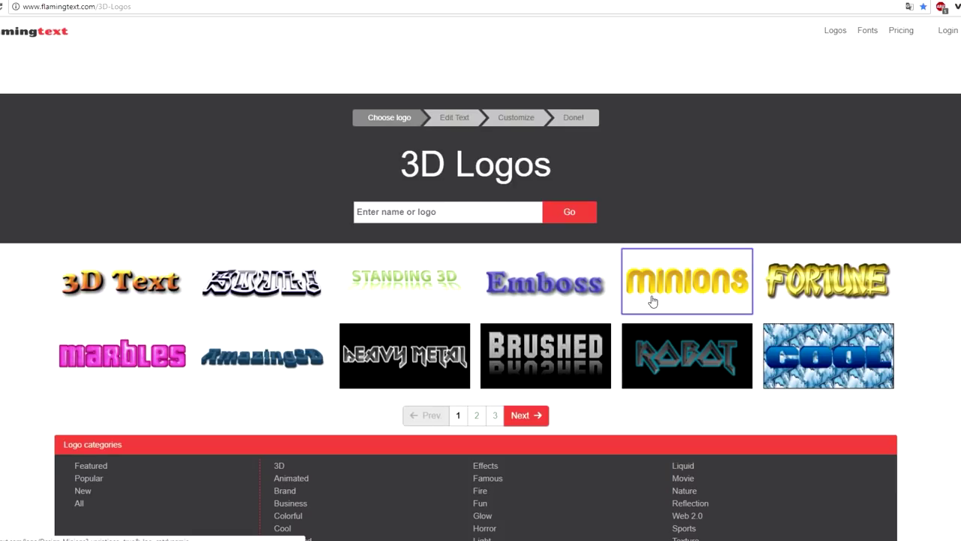
# - Browse the FlamingText logo styles in the New category and on the first three pages of the Colorful category
pyautogui.scroll(-2, 522, 406)
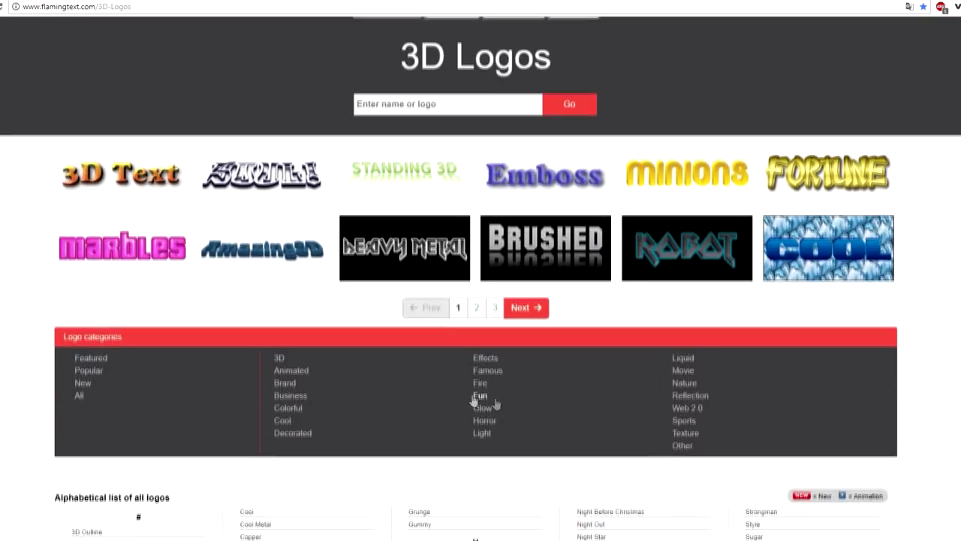
pyautogui.click(84, 384)
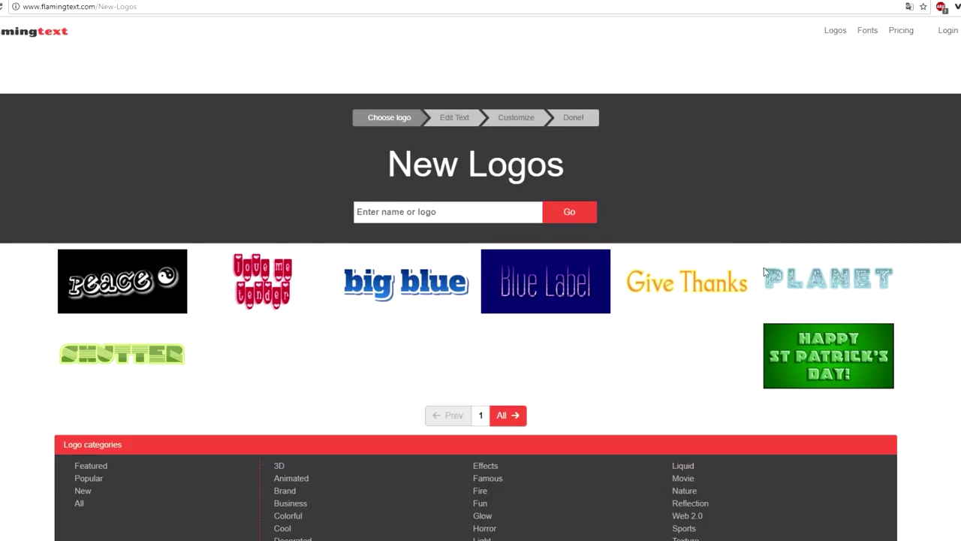
pyautogui.scroll(-2, 188, 369)
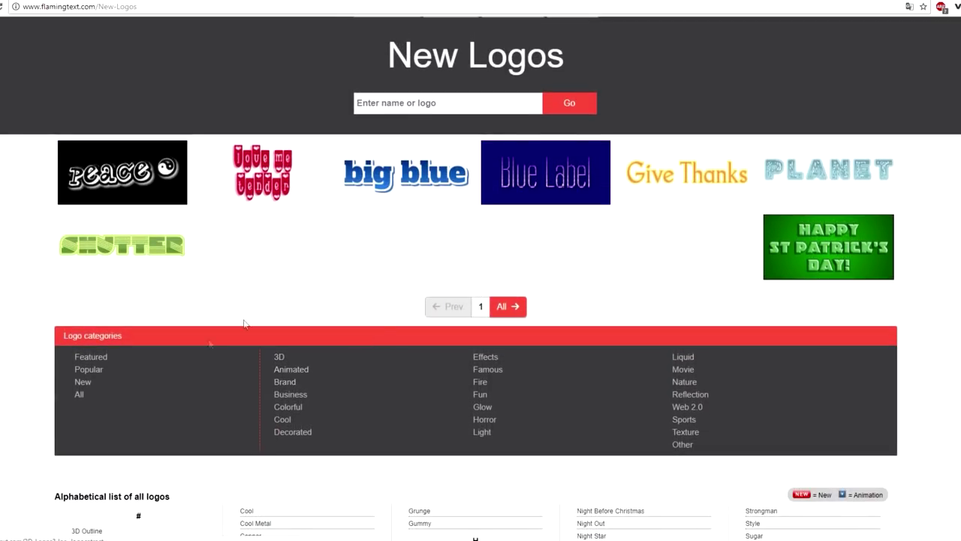
pyautogui.click(288, 407)
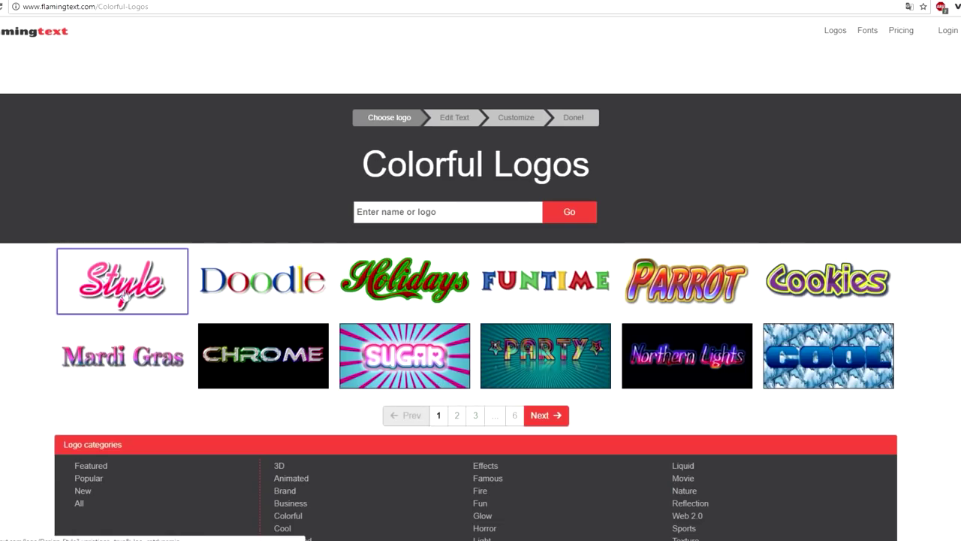
pyautogui.click(461, 419)
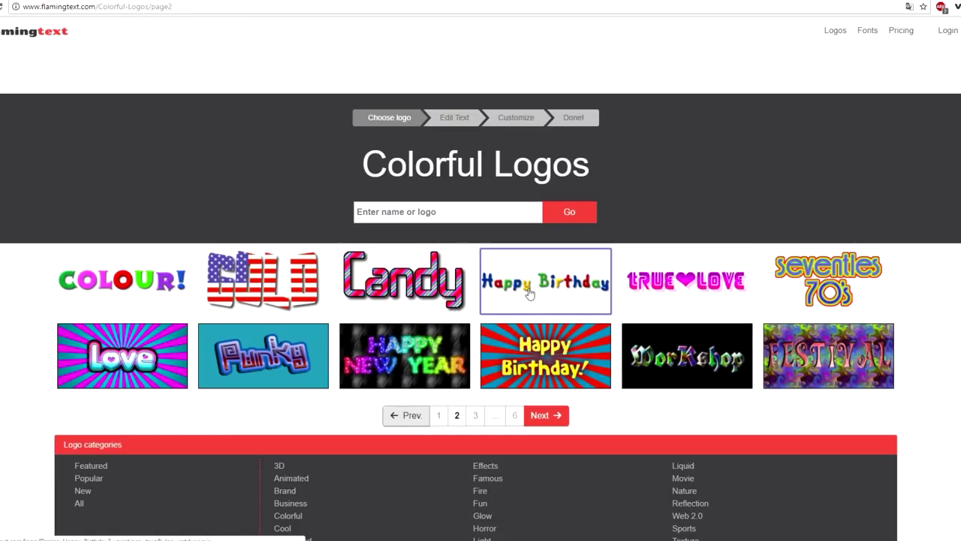
pyautogui.click(475, 416)
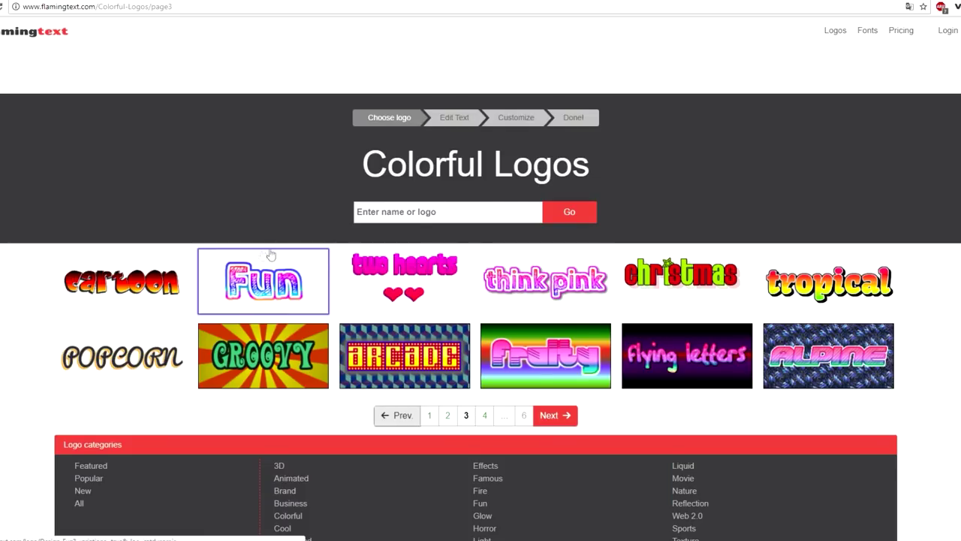
pyautogui.scroll(-2, 355, 447)
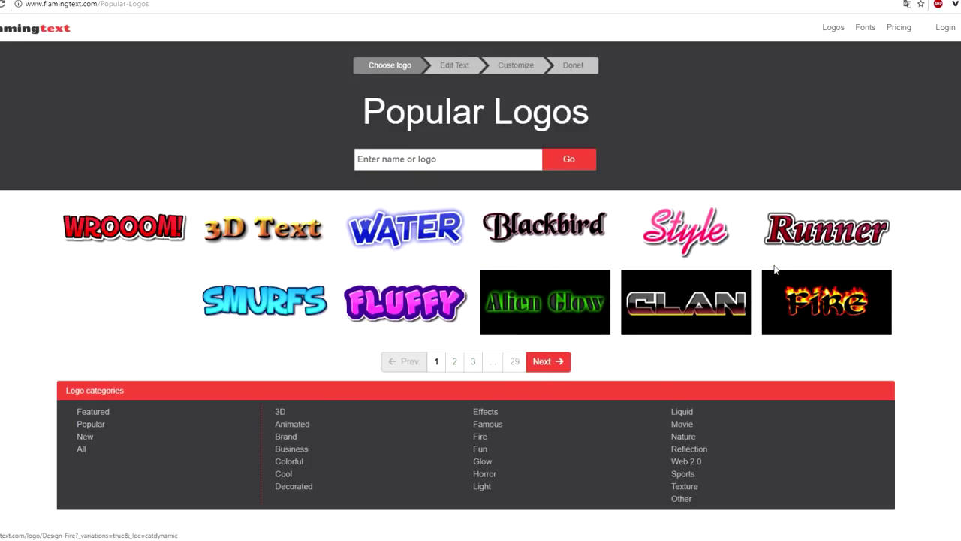
# - Choose the WROOOM! logo style in its Impact font variation and make its background transparent
pyautogui.click(88, 246)
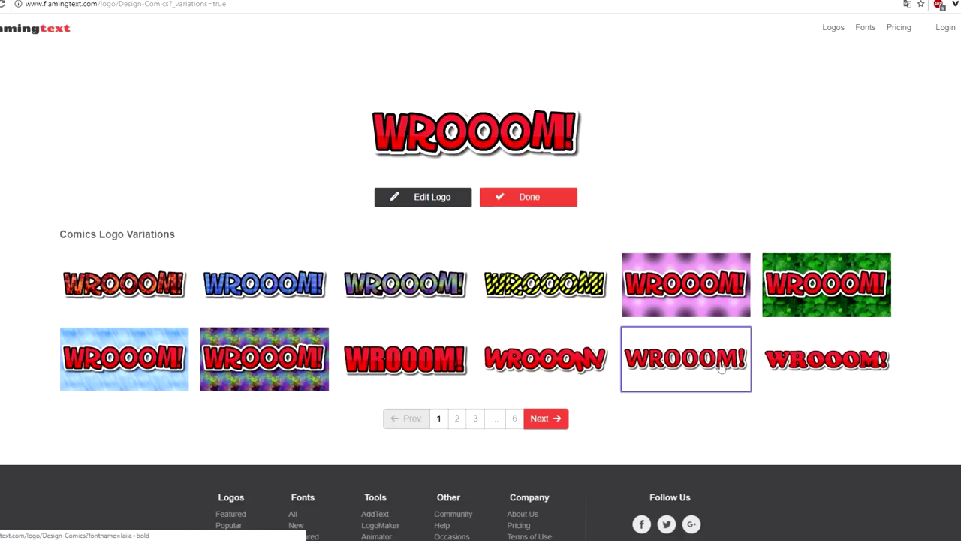
pyautogui.click(423, 365)
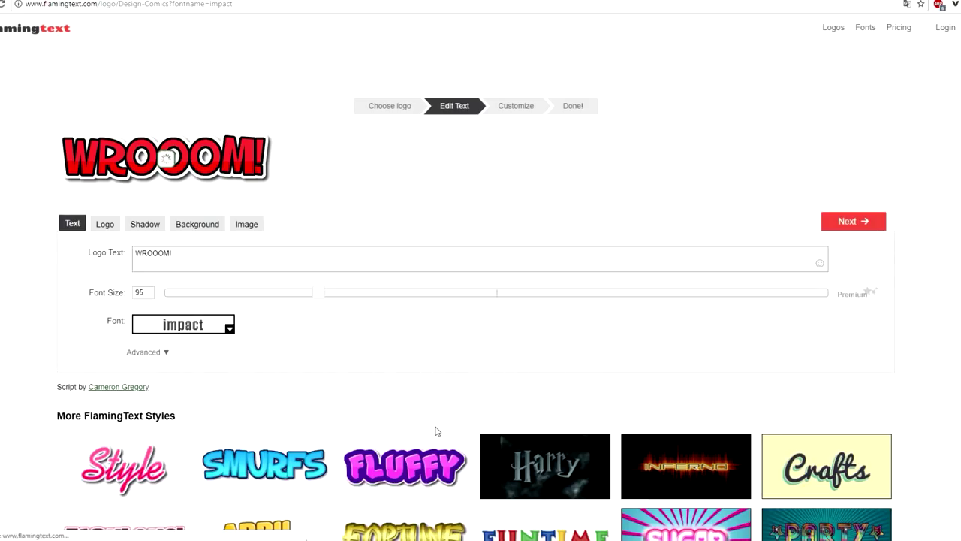
pyautogui.click(195, 227)
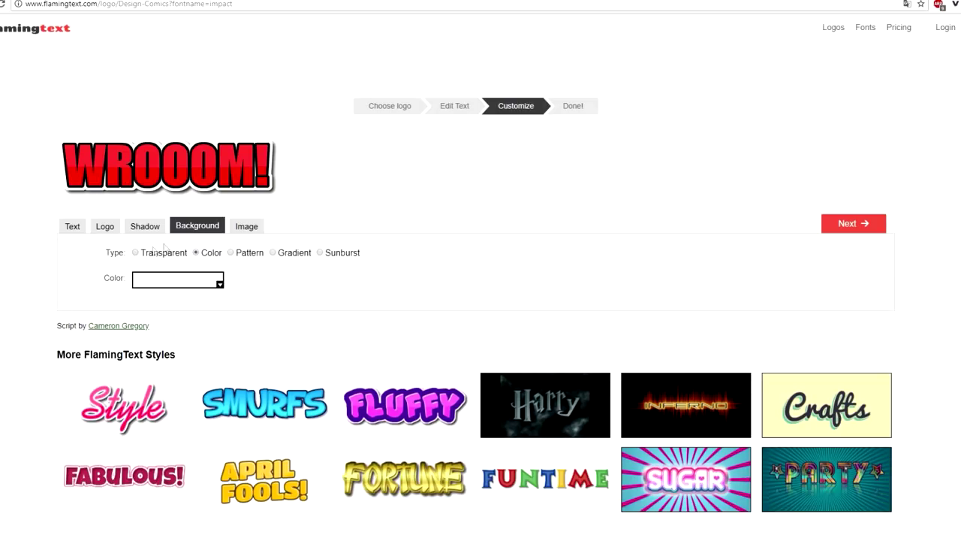
pyautogui.click(135, 253)
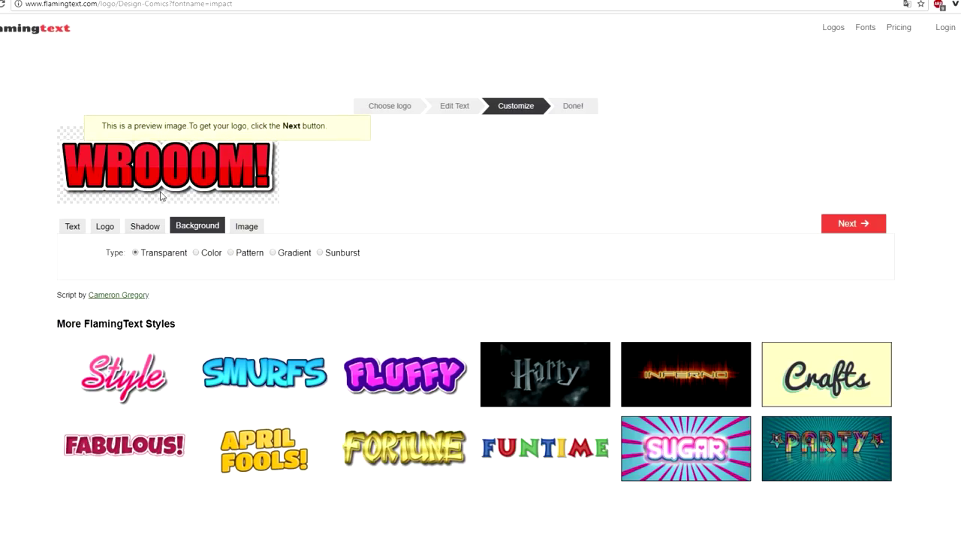
# - Set the logo text to COMMENT JE FAIS and increase the font size to 127
pyautogui.click(78, 229)
pyautogui.moveTo(199, 263); pyautogui.dragTo(96, 264)
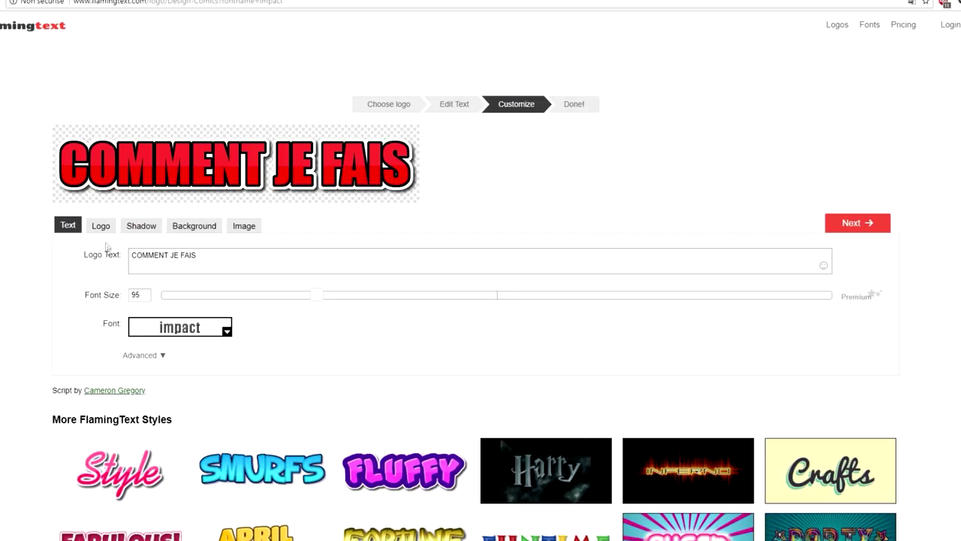
pyautogui.click(140, 225)
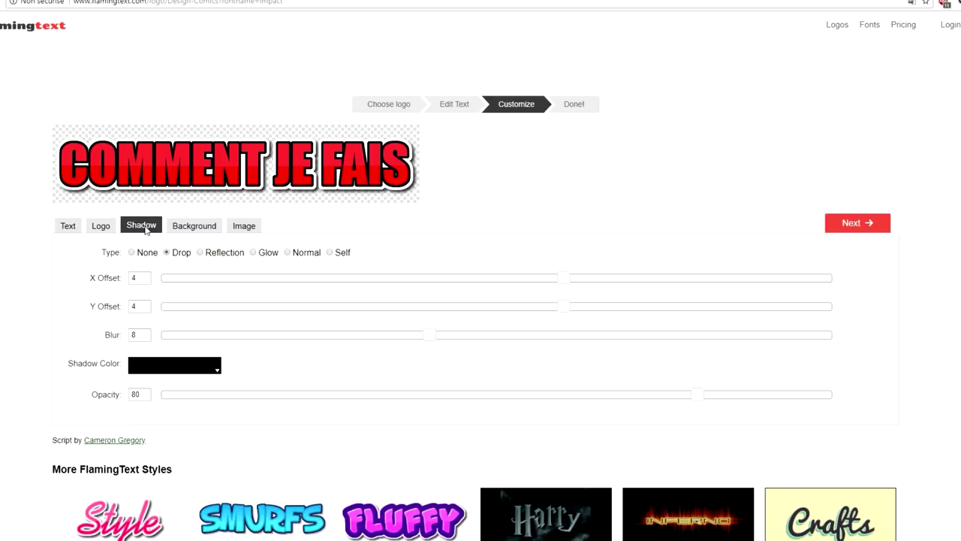
pyautogui.click(67, 226)
pyautogui.moveTo(316, 300); pyautogui.dragTo(372, 303)
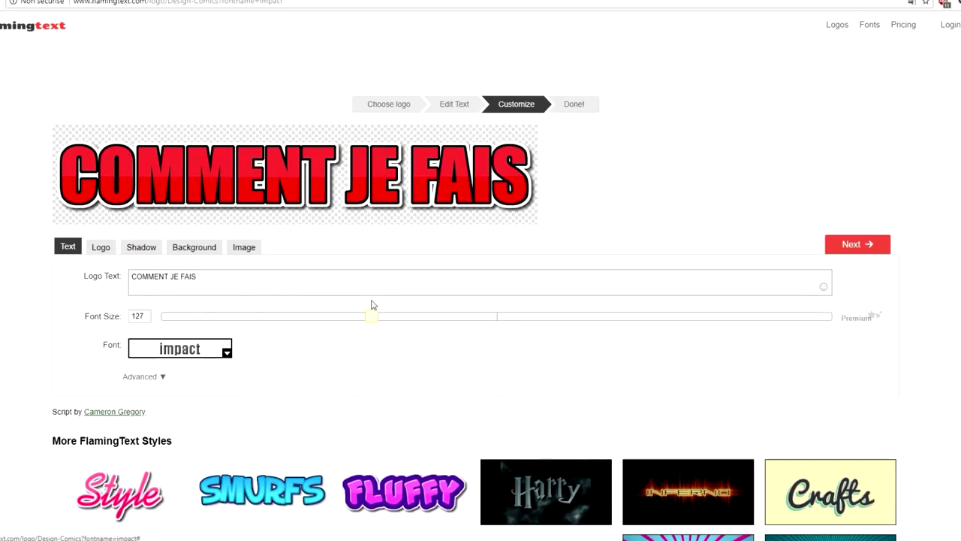
# - Fill the logo lettering with the solid cyan pattern from the Color pattern category
pyautogui.click(100, 247)
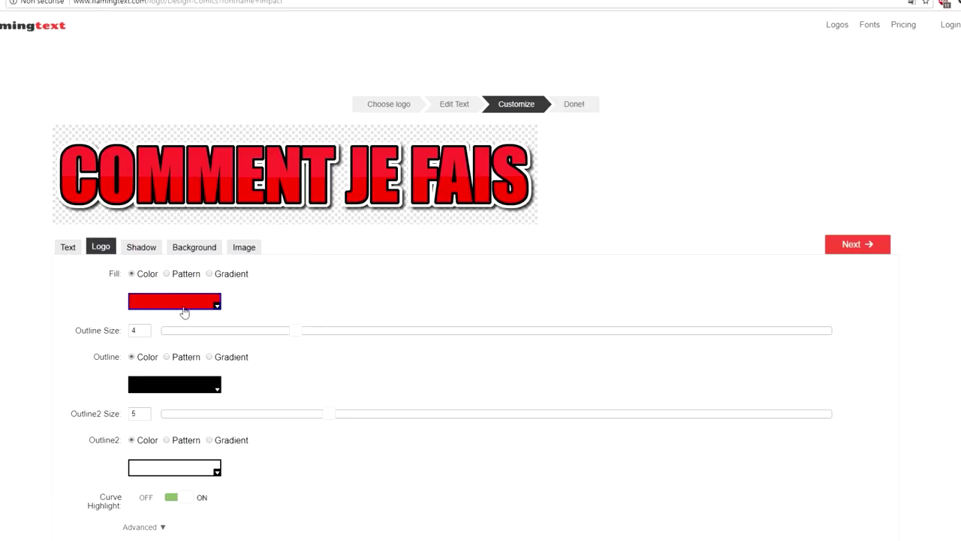
pyautogui.click(166, 273)
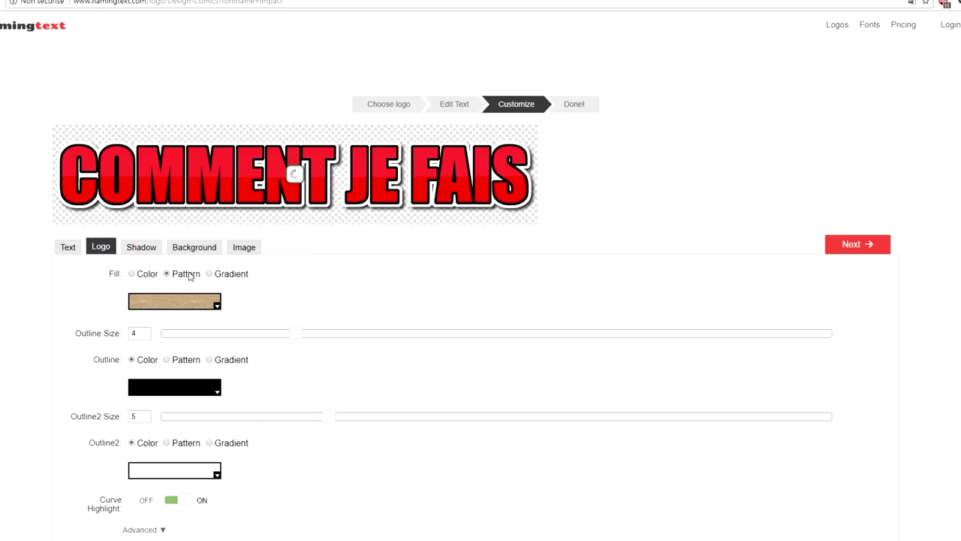
pyautogui.click(187, 302)
pyautogui.scroll(-6, 478, 326)
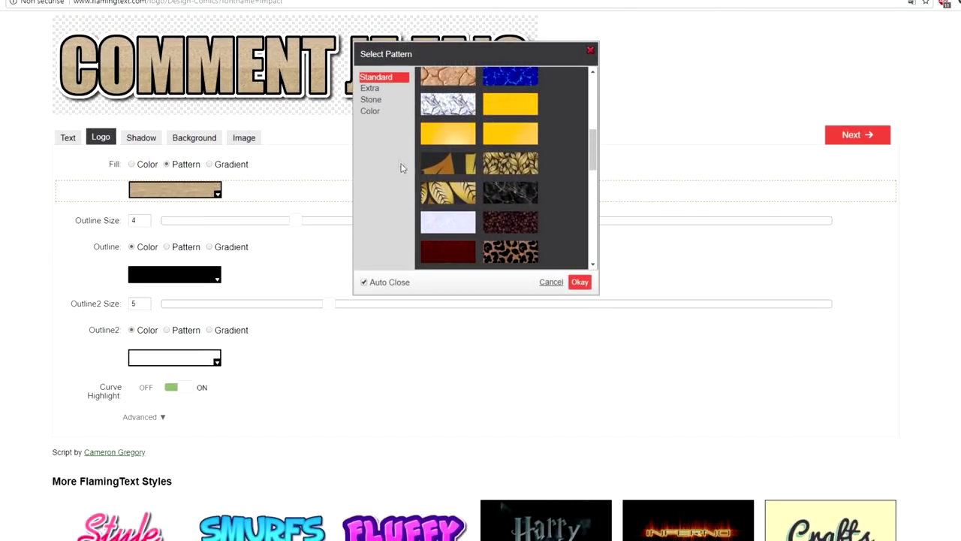
pyautogui.click(371, 101)
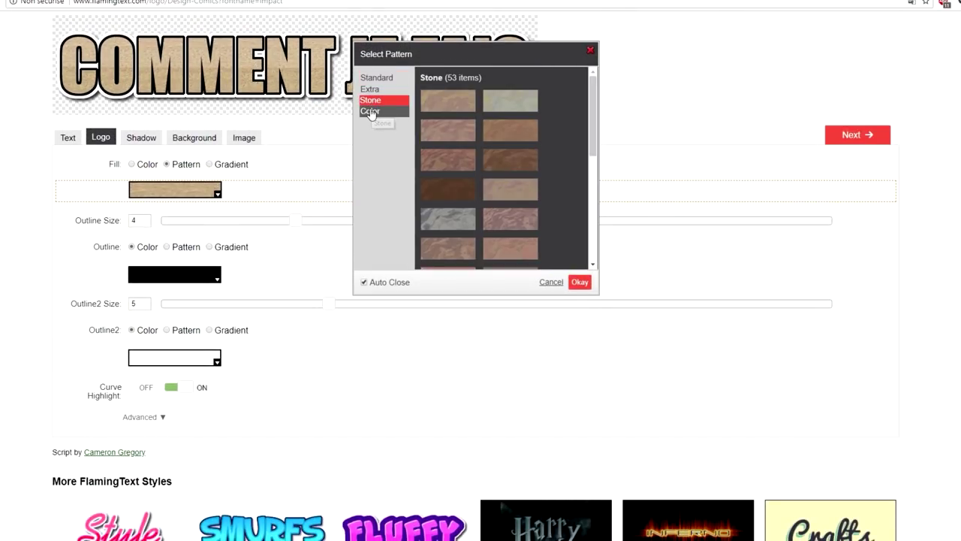
pyautogui.click(369, 110)
pyautogui.click(449, 136)
pyautogui.scroll(1, 77, 247)
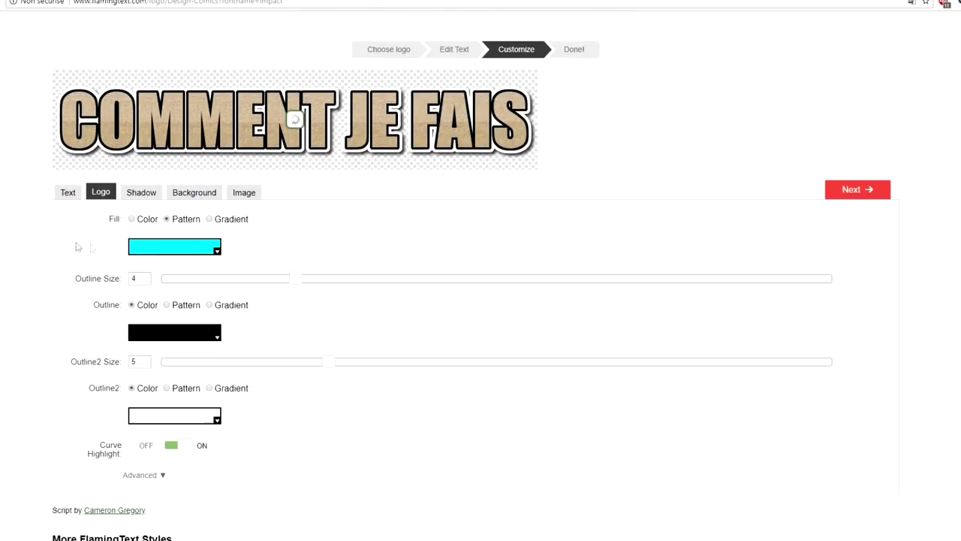
# - Change the lettering fill to a gradient and apply the green, orange, blue and yellow preset
pyautogui.click(225, 219)
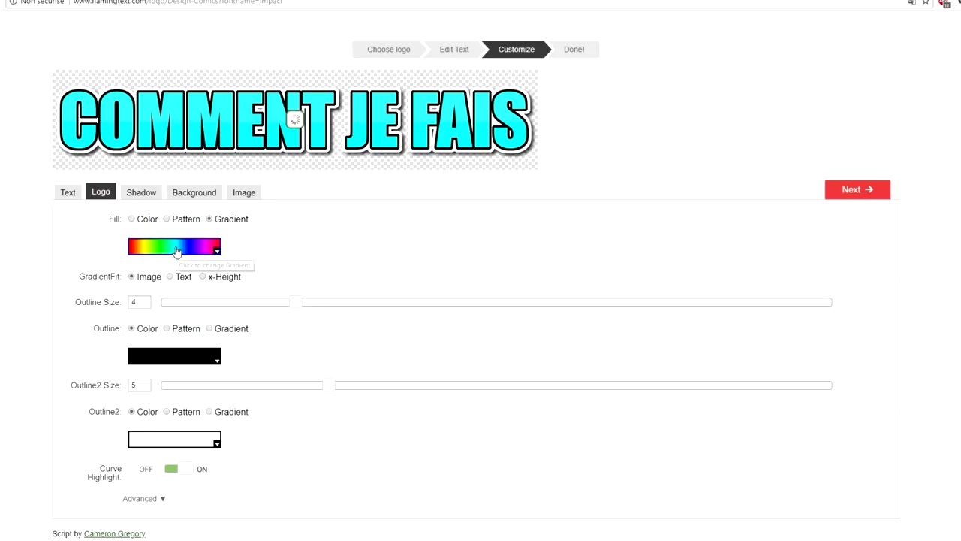
pyautogui.click(180, 248)
pyautogui.click(450, 251)
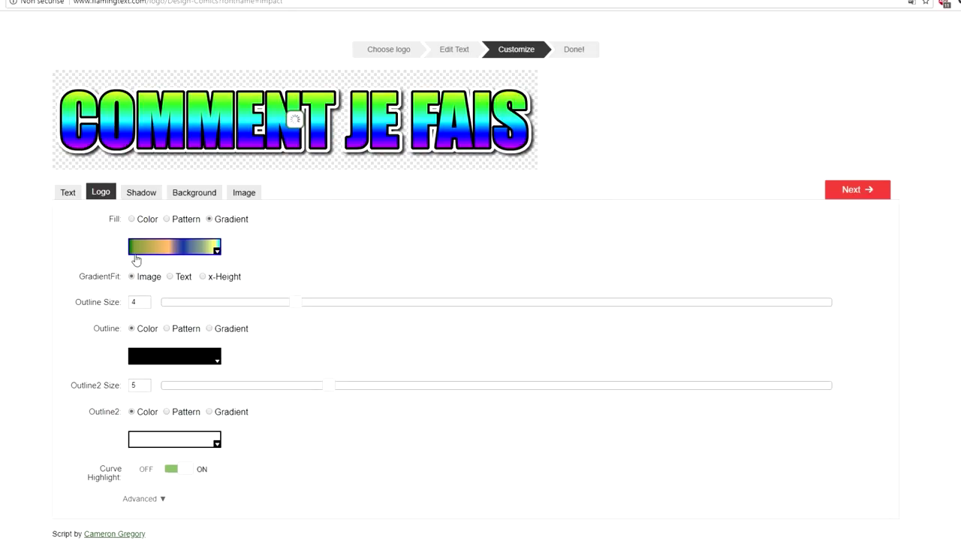
# - Change the COMMENT JE FAIS lettering's gradient to the pastel pink, lilac and grey striped preset
pyautogui.click(174, 249)
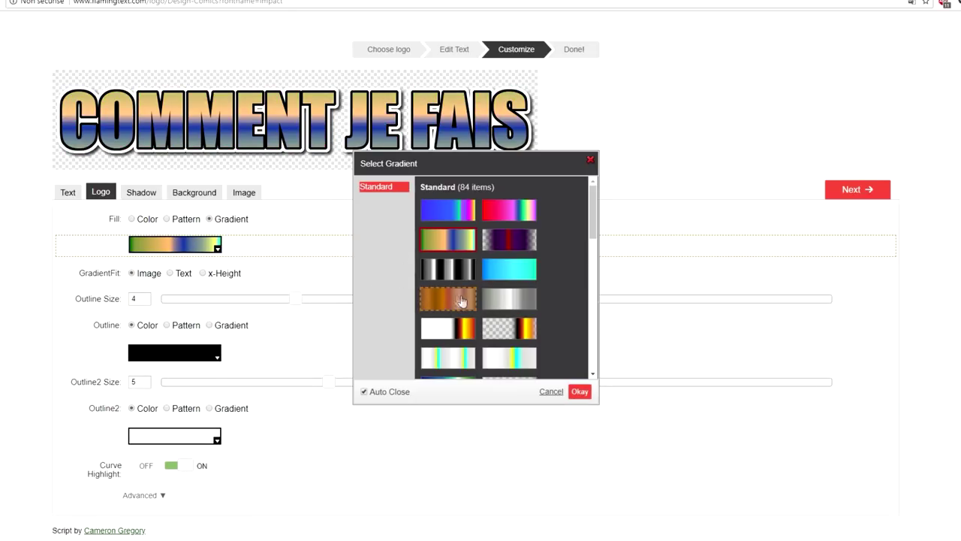
pyautogui.scroll(-5, 462, 300)
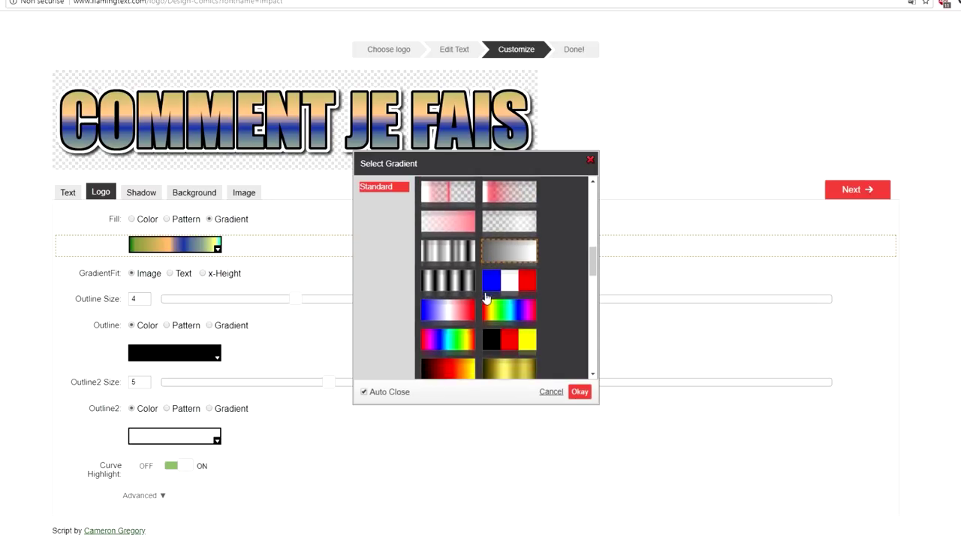
pyautogui.scroll(-3, 486, 298)
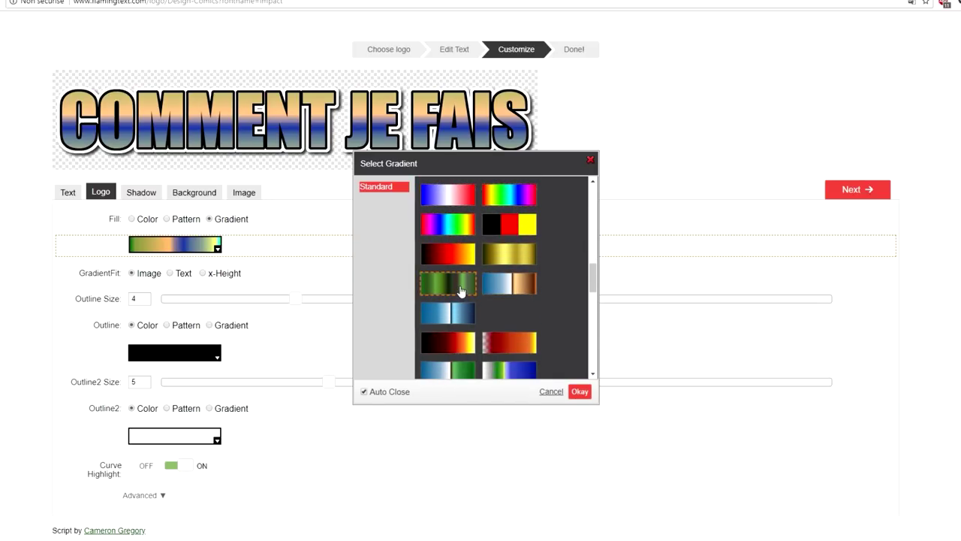
pyautogui.scroll(-3, 466, 300)
pyautogui.scroll(-2, 480, 323)
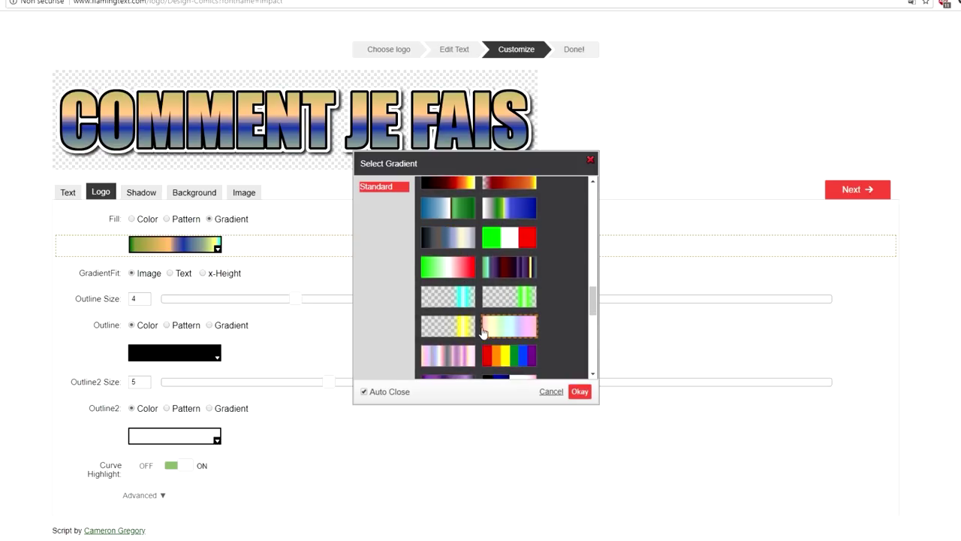
pyautogui.click(448, 355)
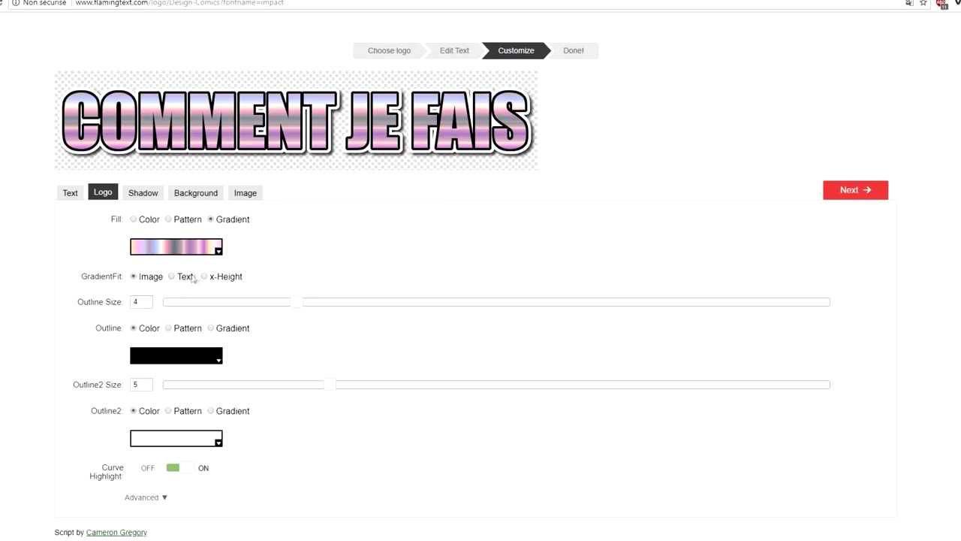
# - Generate the finished COMMENT JE FAIS logo and download it as a PNG file
pyautogui.scroll(1, 342, 274)
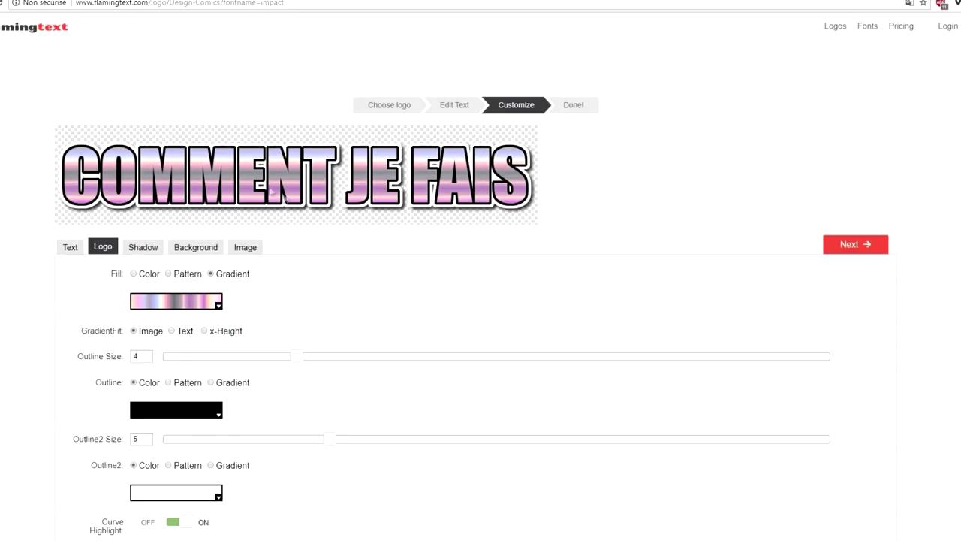
pyautogui.click(860, 246)
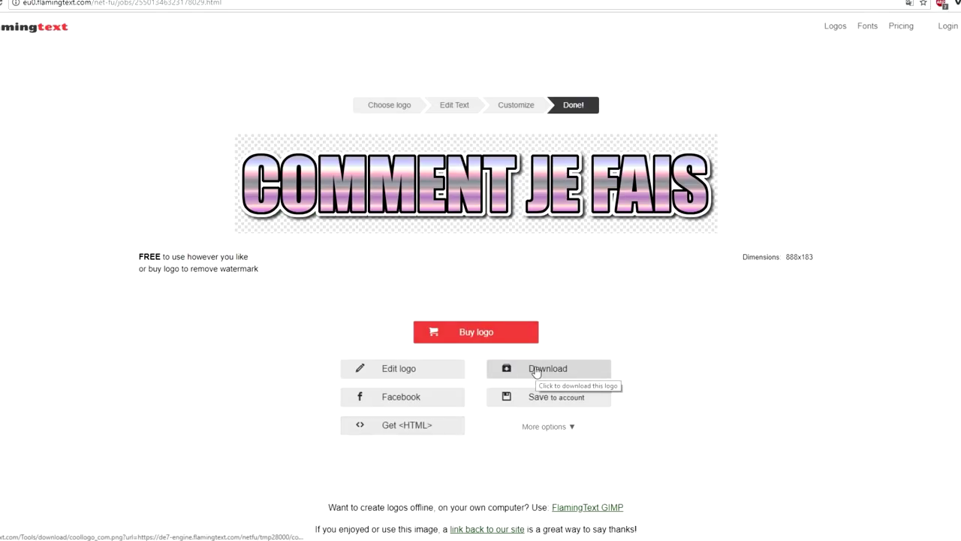
pyautogui.click(537, 370)
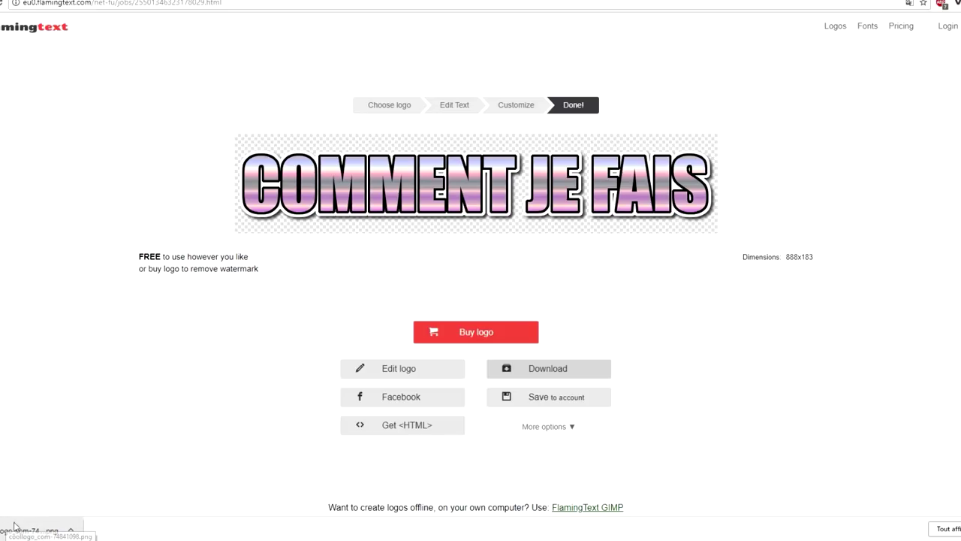
pyautogui.moveTo(30, 530); pyautogui.dragTo(222, 526)
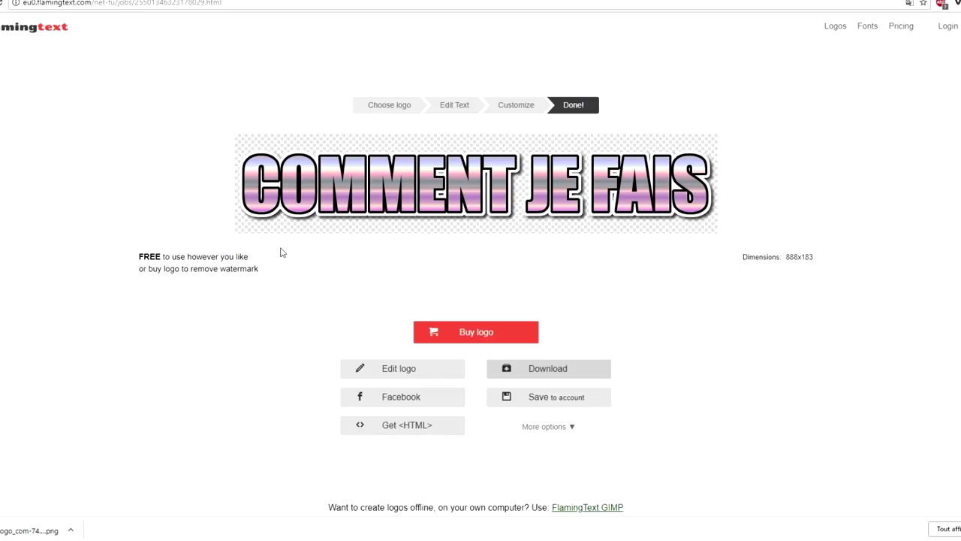
# - Reopen the logo for editing and replace its text with MES MINIATURES
pyautogui.click(387, 371)
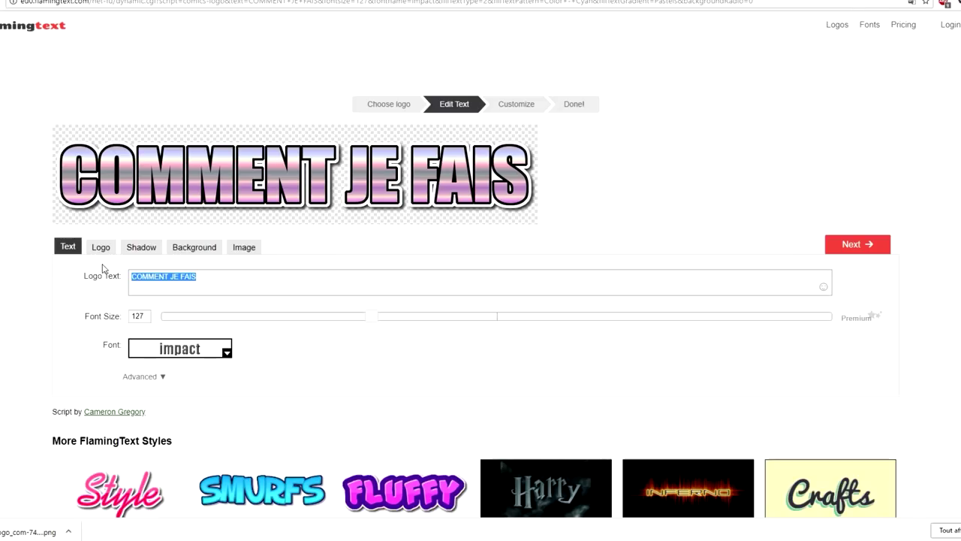
pyautogui.write('MES MINIATURES')
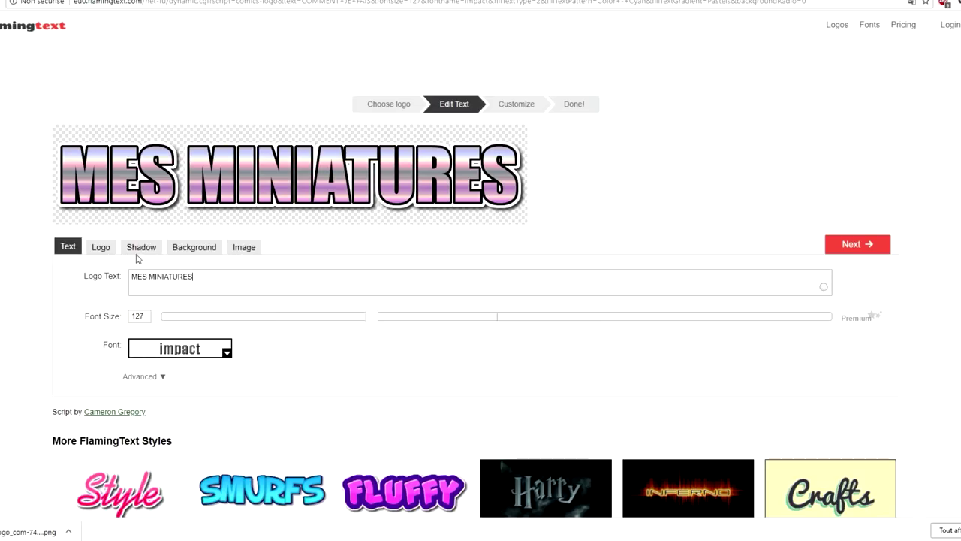
pyautogui.scroll(-3, 112, 393)
pyautogui.scroll(2, 139, 345)
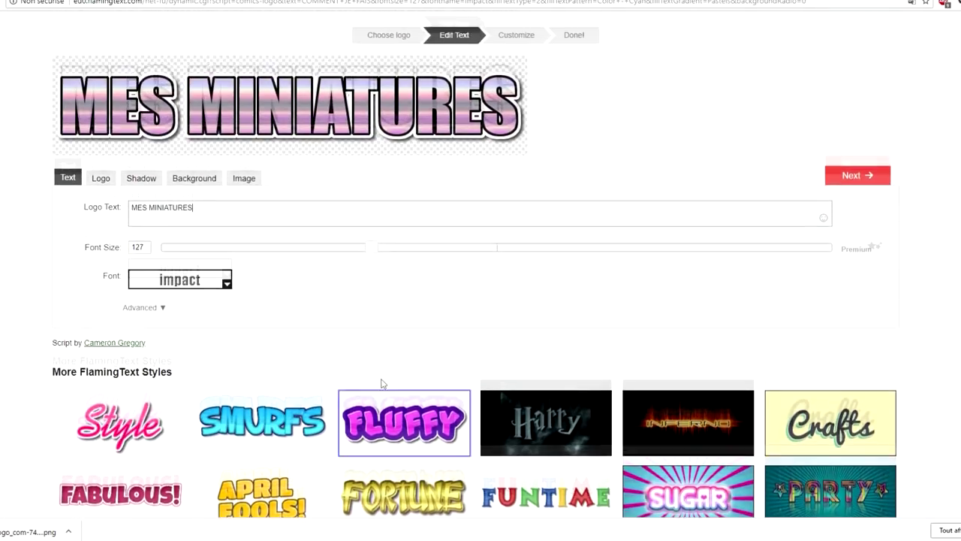
# - Browse the font categories and give the MES MINIATURES logo a chunky, rounded cartoon font
pyautogui.click(181, 295)
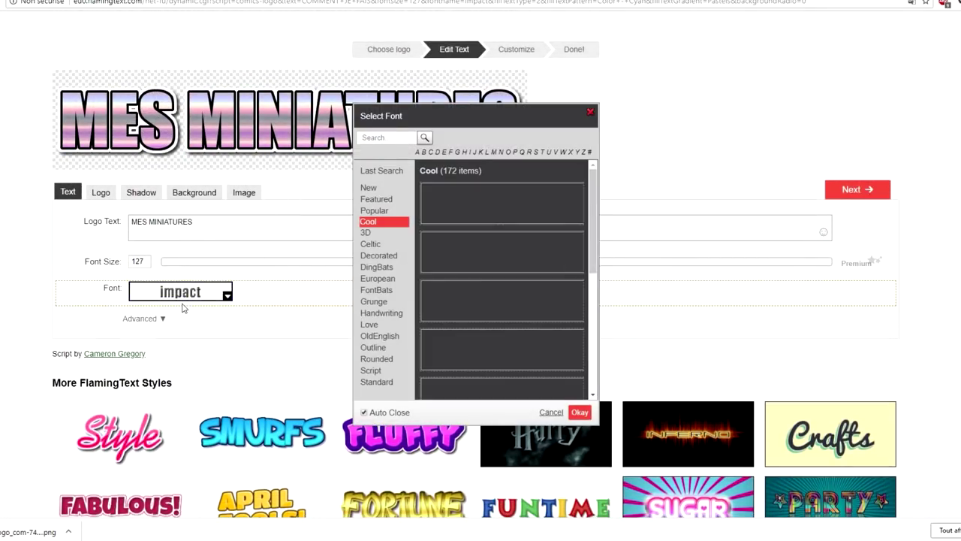
pyautogui.click(382, 245)
pyautogui.click(376, 267)
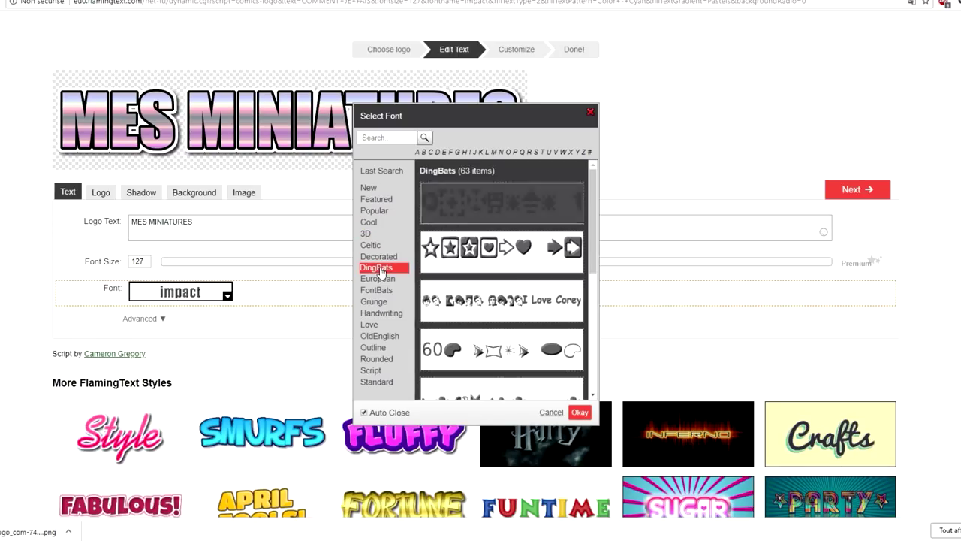
pyautogui.click(383, 198)
pyautogui.click(385, 191)
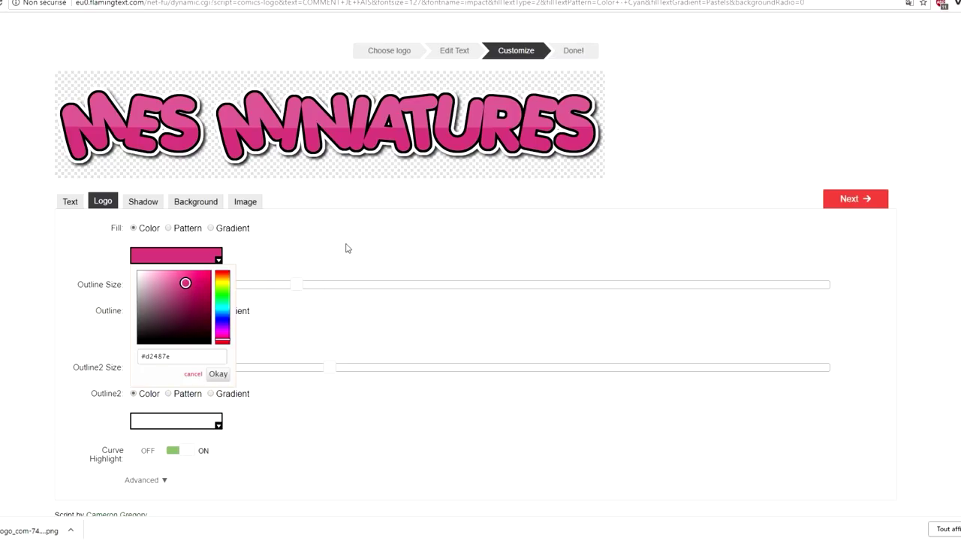
# - Keep the solid pink fill for the MES MINIATURES lettering, then generate and download the logo
pyautogui.click(352, 239)
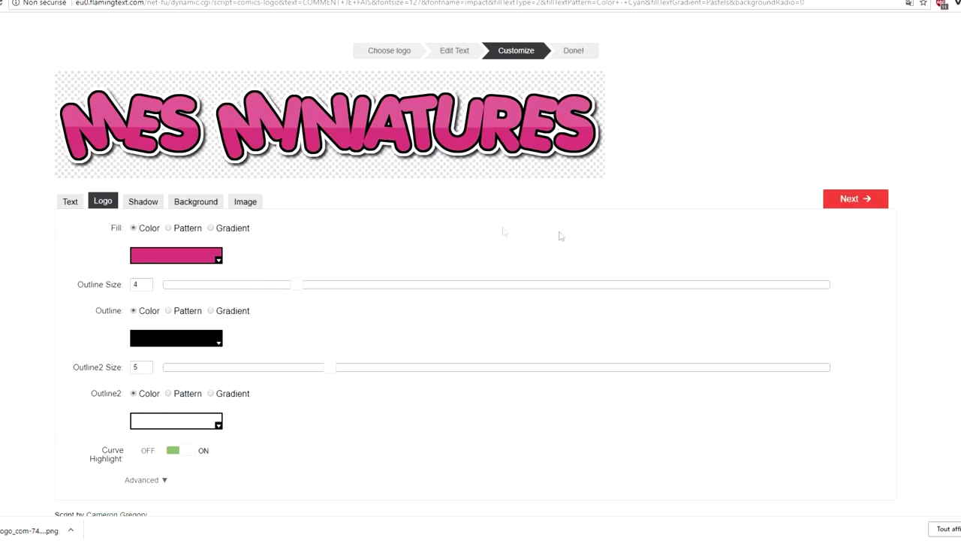
pyautogui.click(850, 199)
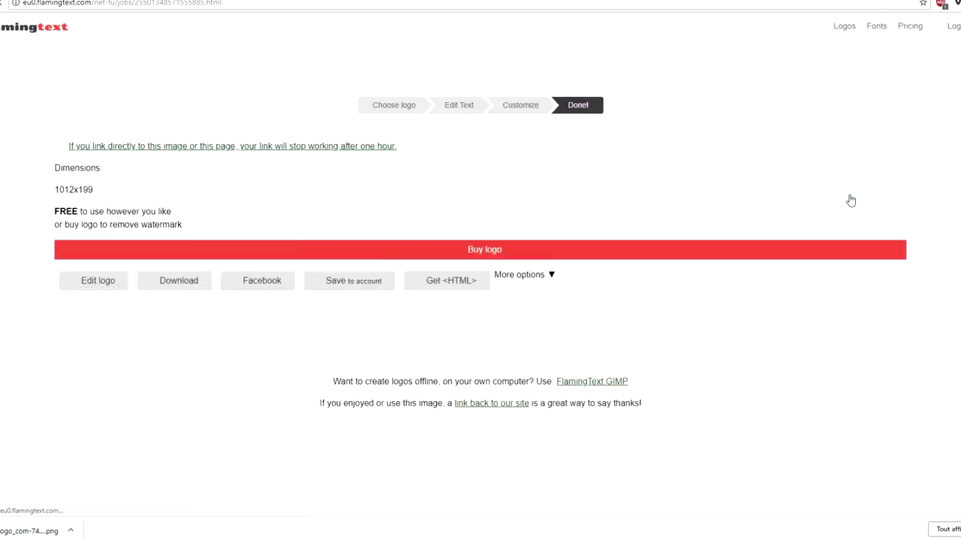
pyautogui.click(605, 383)
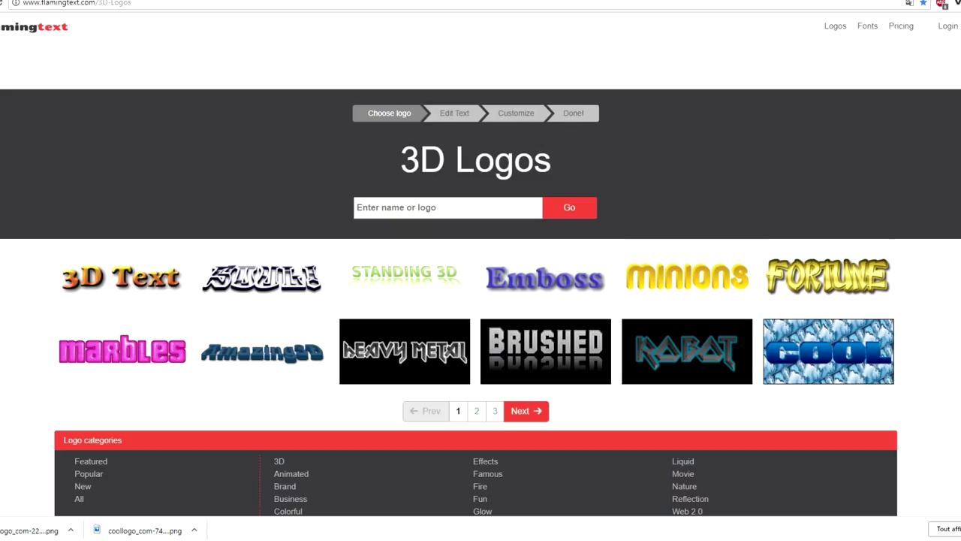
# - Choose the Style logo design from the Popular logo category
pyautogui.scroll(-1, 605, 300)
pyautogui.scroll(-1, 212, 238)
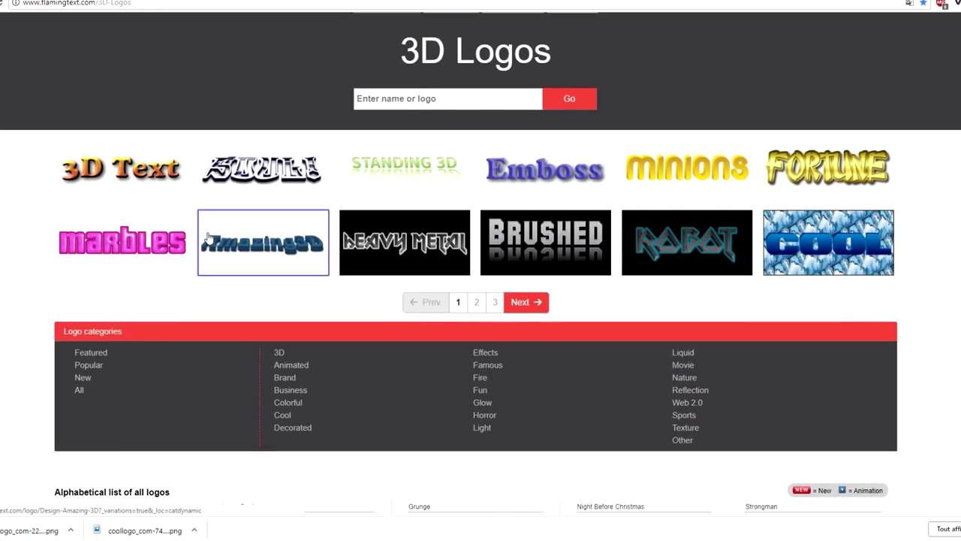
pyautogui.click(84, 366)
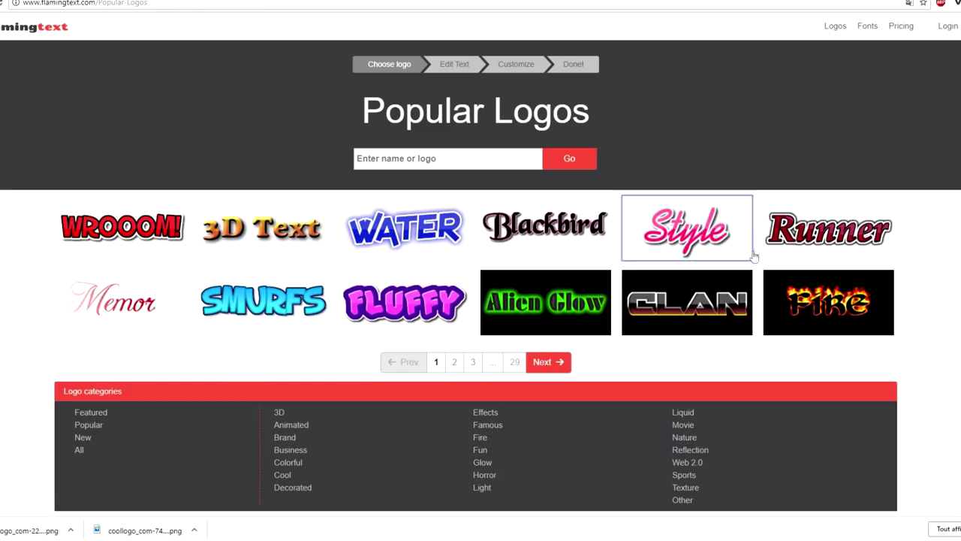
pyautogui.click(722, 244)
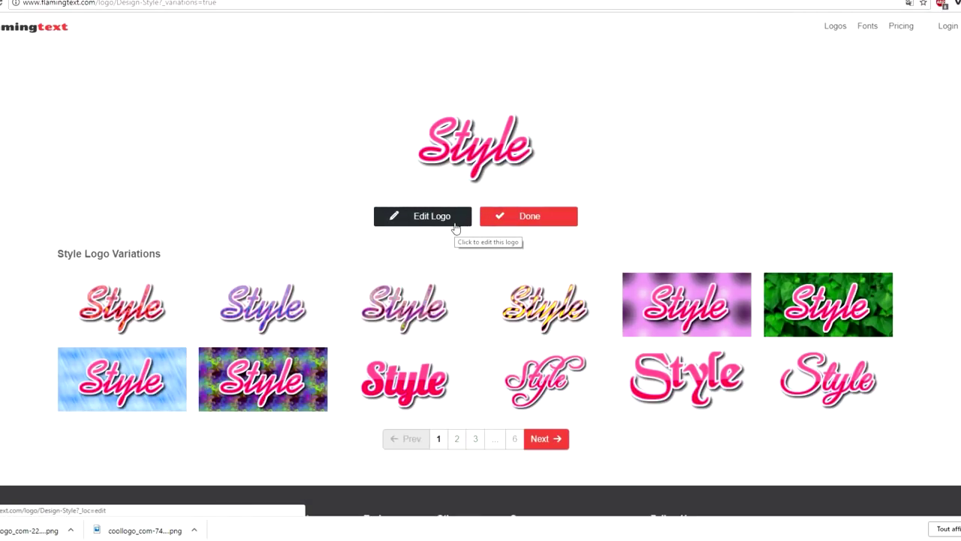
# - Edit the Style logo to read pour MSP in Lobster Two Bold Italic and make its background transparent
pyautogui.click(455, 220)
pyautogui.click(176, 241)
pyautogui.click(150, 266)
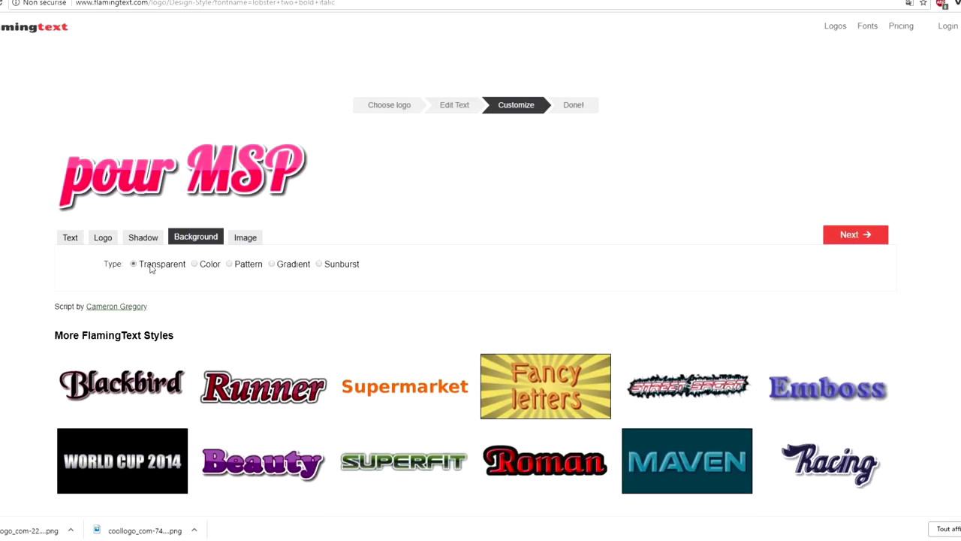
# - Change the fill colour of the pour MSP lettering to light blue
pyautogui.click(103, 239)
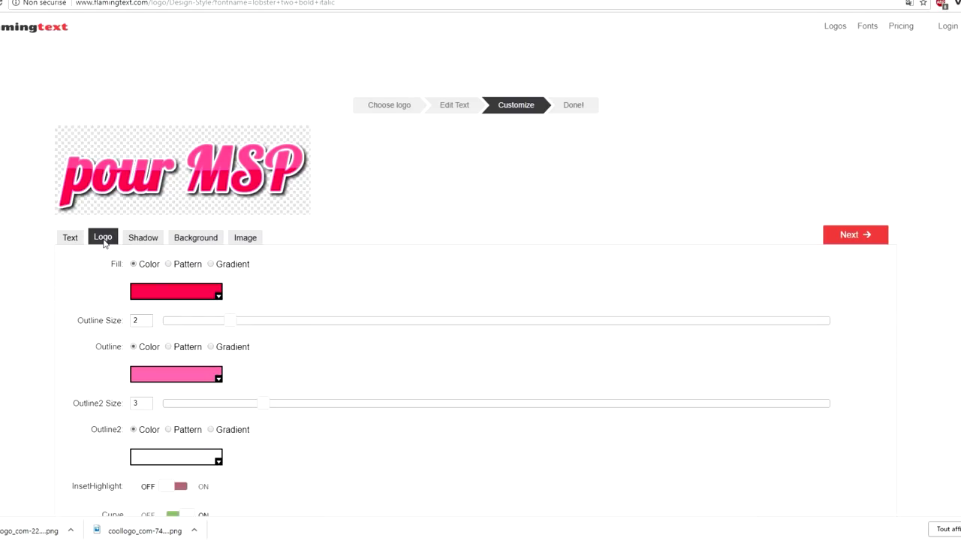
pyautogui.click(193, 294)
pyautogui.click(221, 328)
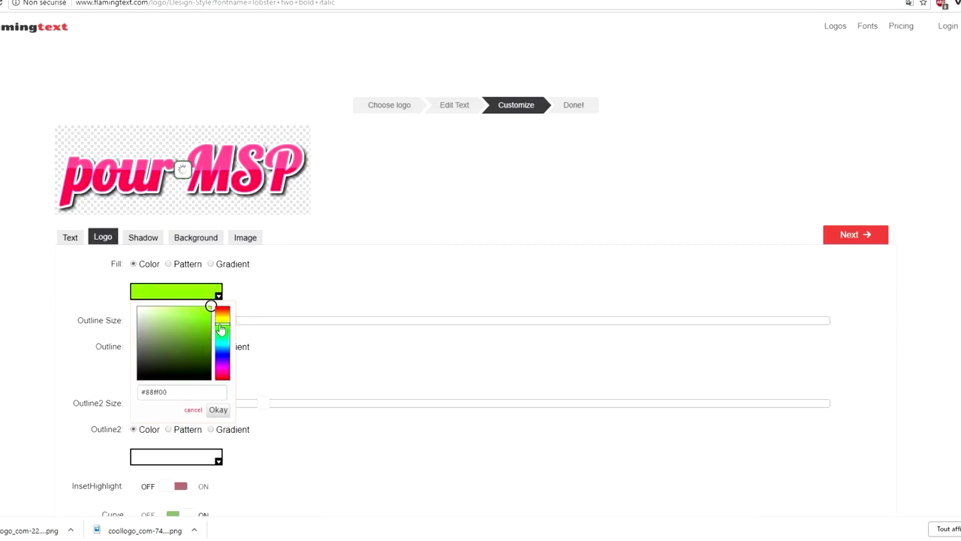
pyautogui.moveTo(221, 328); pyautogui.dragTo(205, 339)
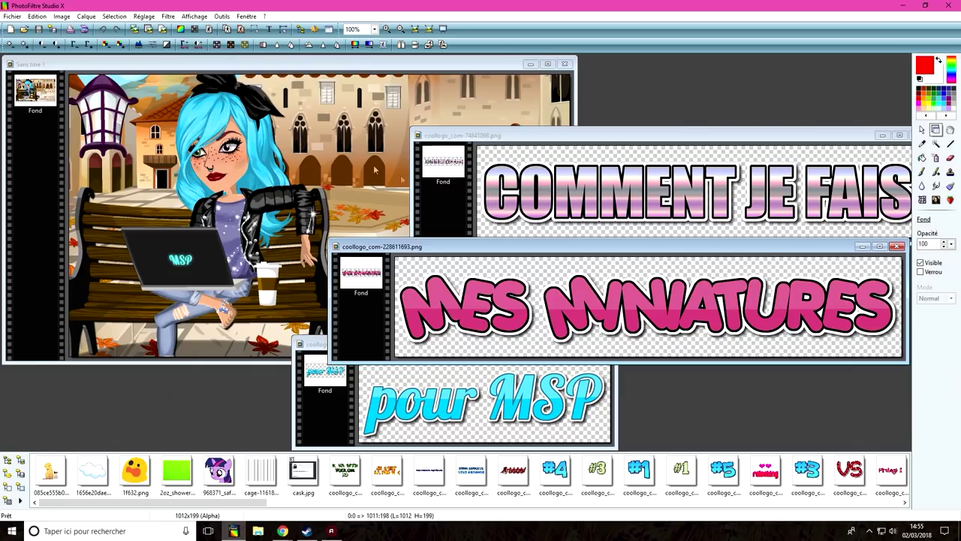
# - Bring the COMMENT JE FAIS logo image into full view in PhotoFiltre and copy it with the selection tool active
pyautogui.moveTo(609, 137); pyautogui.dragTo(496, 166)
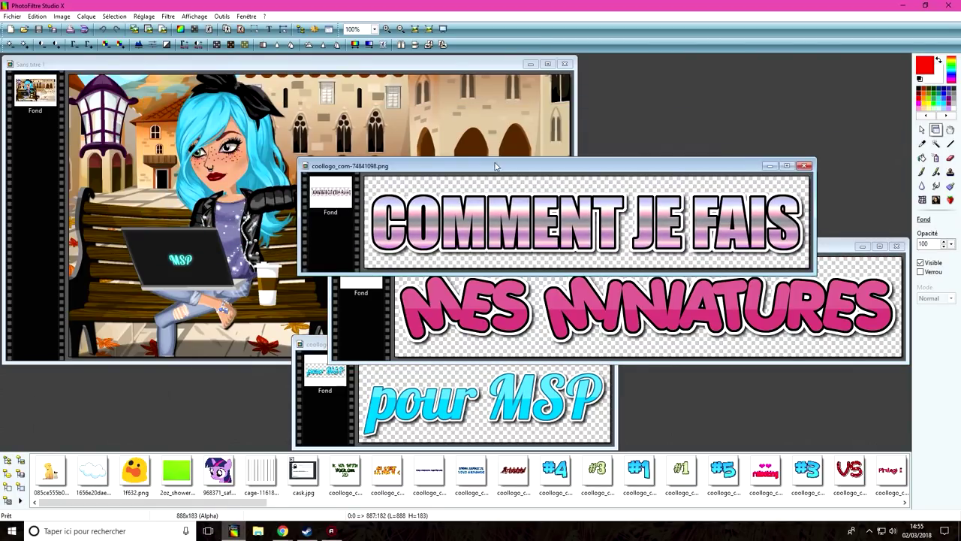
pyautogui.rightClick(467, 215)
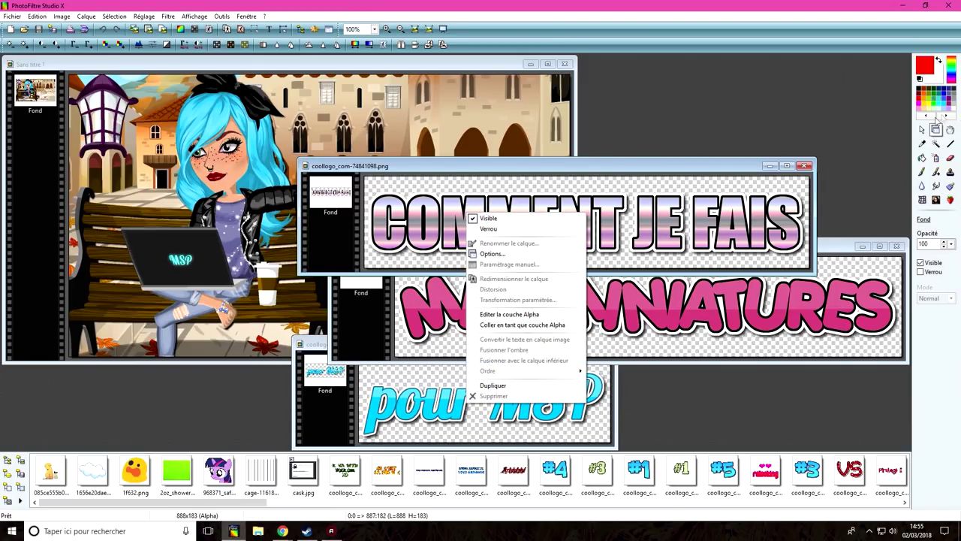
pyautogui.click(922, 131)
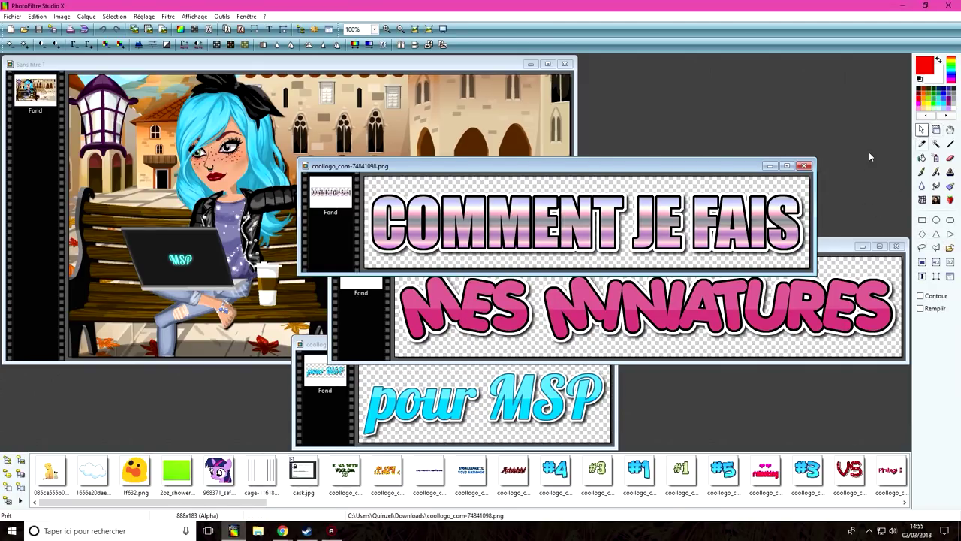
pyautogui.rightClick(481, 215)
pyautogui.click(512, 258)
# - Paste the copied COMMENT JE FAIS logo into the Sans titre 1 scene image as a new layer
pyautogui.click(428, 129)
pyautogui.rightClick(423, 129)
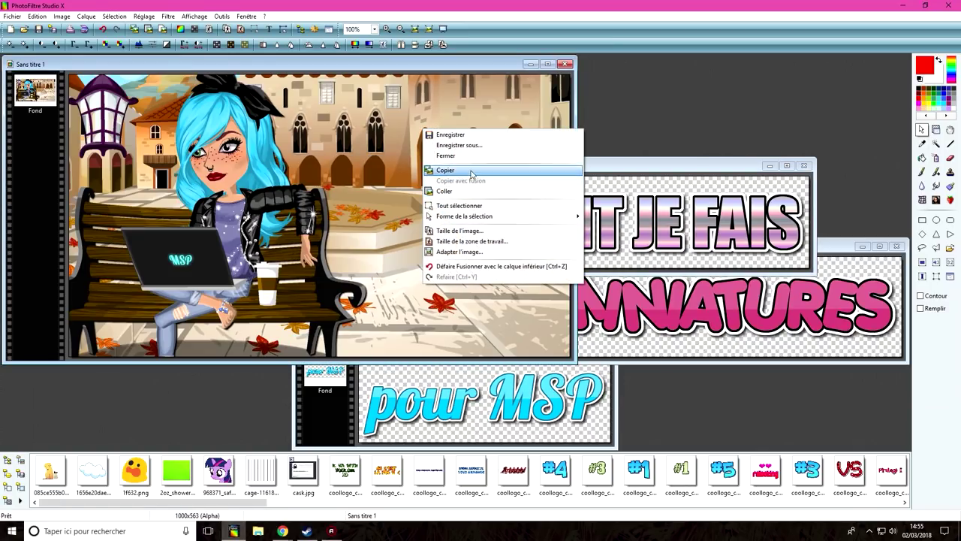
pyautogui.click(463, 190)
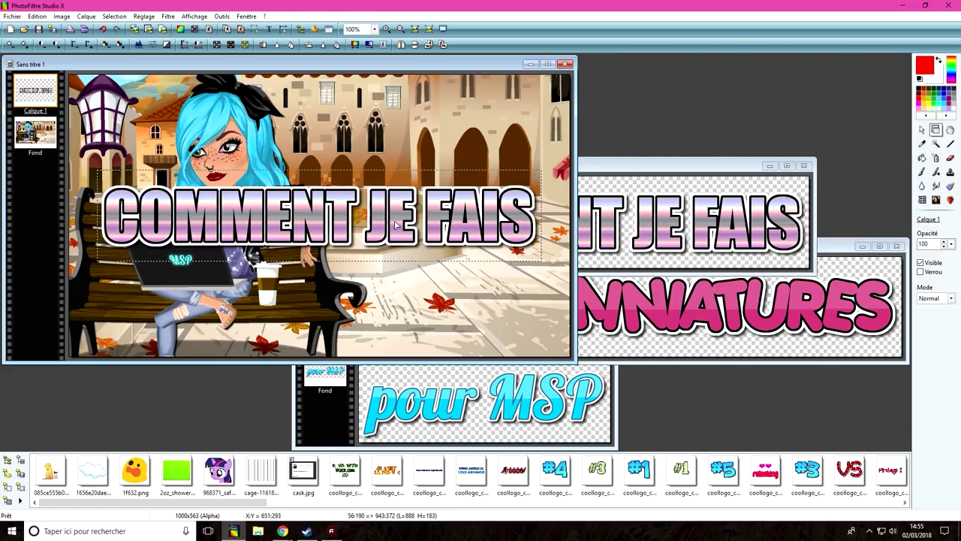
# - Rotate the COMMENT JE FAIS layer by 5.40° and scale it down with the parametric transformation
pyautogui.rightClick(395, 223)
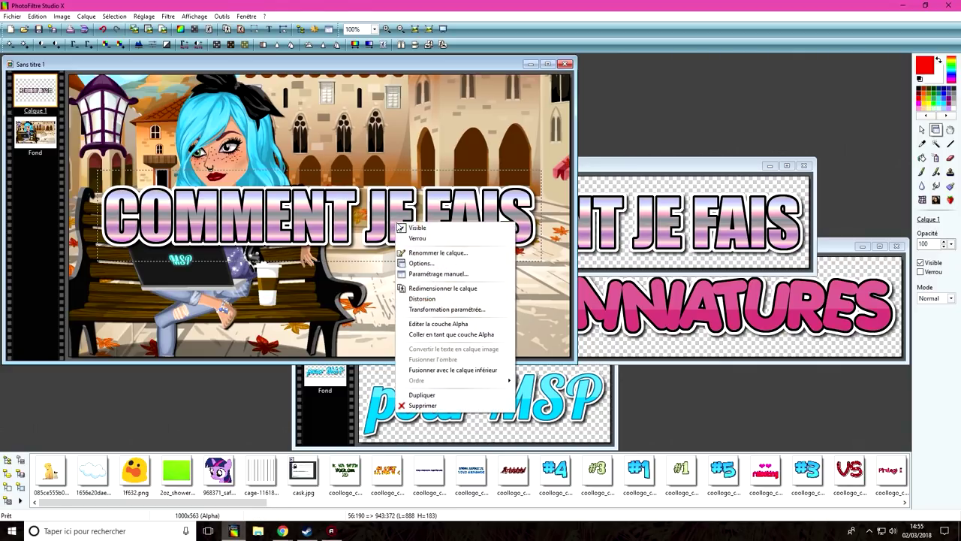
pyautogui.click(457, 310)
pyautogui.moveTo(674, 255); pyautogui.dragTo(680, 258)
pyautogui.click(675, 256)
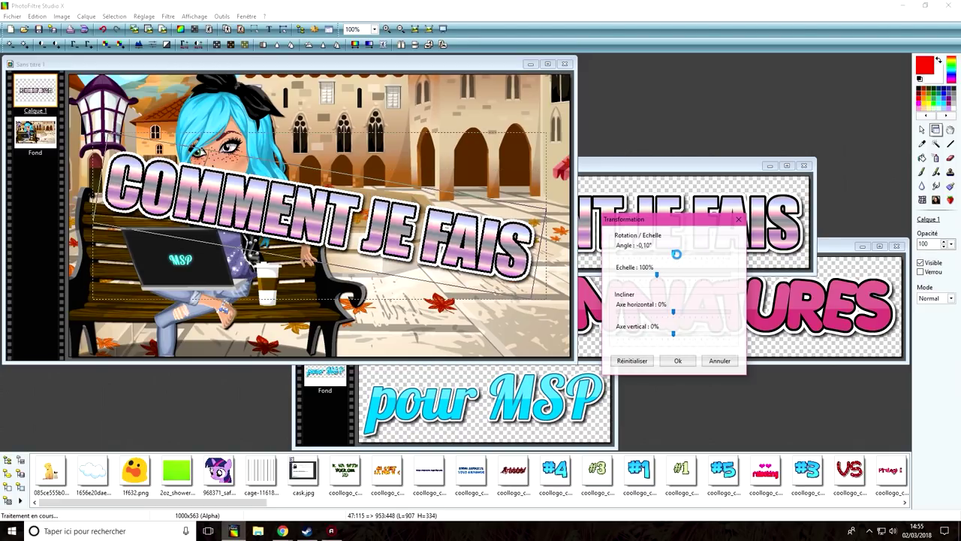
pyautogui.moveTo(674, 255); pyautogui.dragTo(678, 258)
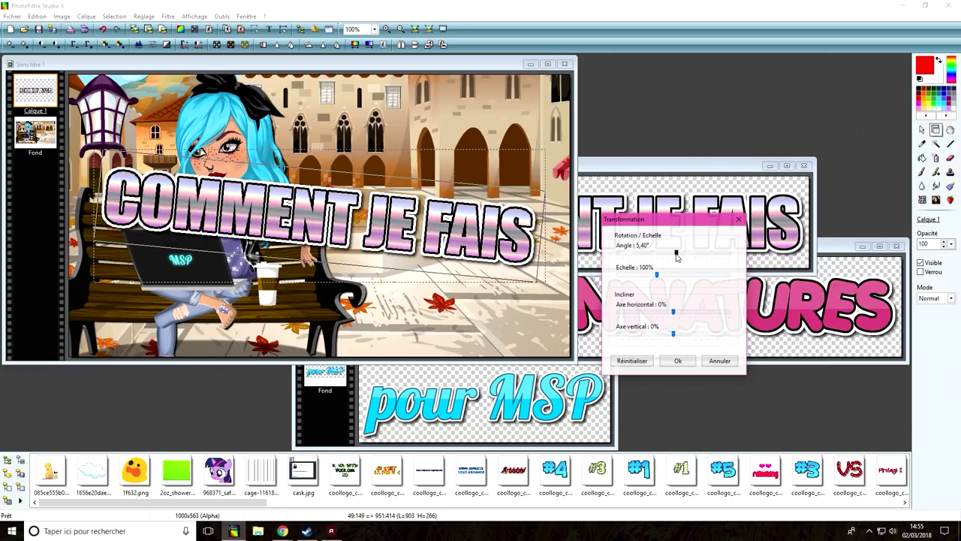
pyautogui.moveTo(657, 281)
pyautogui.mouseDown()
pyautogui.moveTo(636, 278)
pyautogui.moveTo(645, 276)
pyautogui.mouseUp()
pyautogui.click(678, 361)
# - Move the COMMENT JE FAIS layer to the scene's upper-right area and give it a black drop shadow with offsets of 7 and 80% opacity
pyautogui.moveTo(376, 220); pyautogui.dragTo(447, 124)
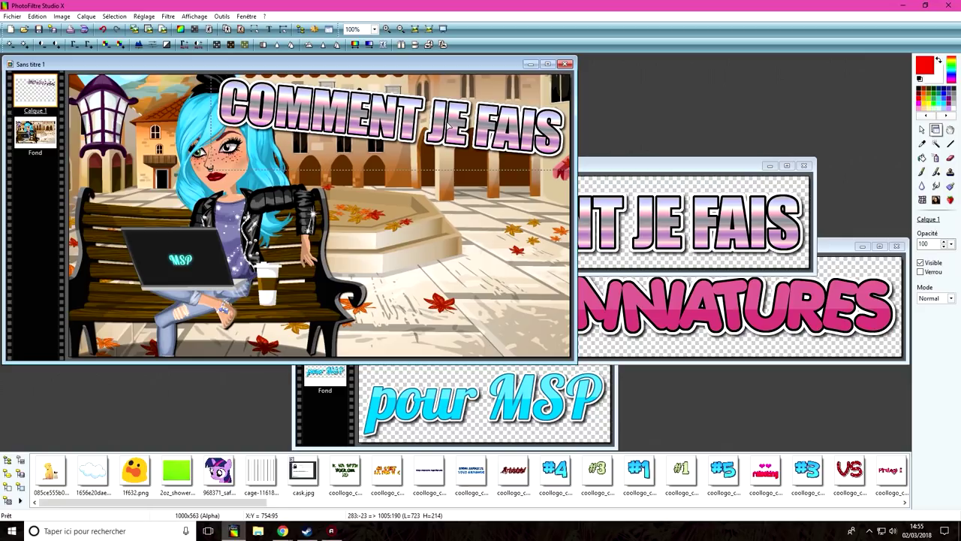
pyautogui.doubleClick(451, 128)
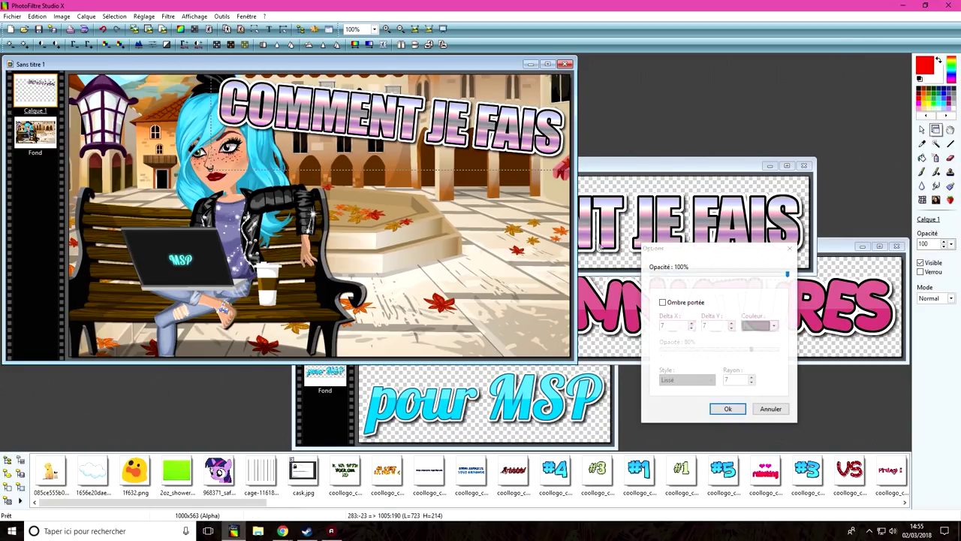
pyautogui.click(662, 302)
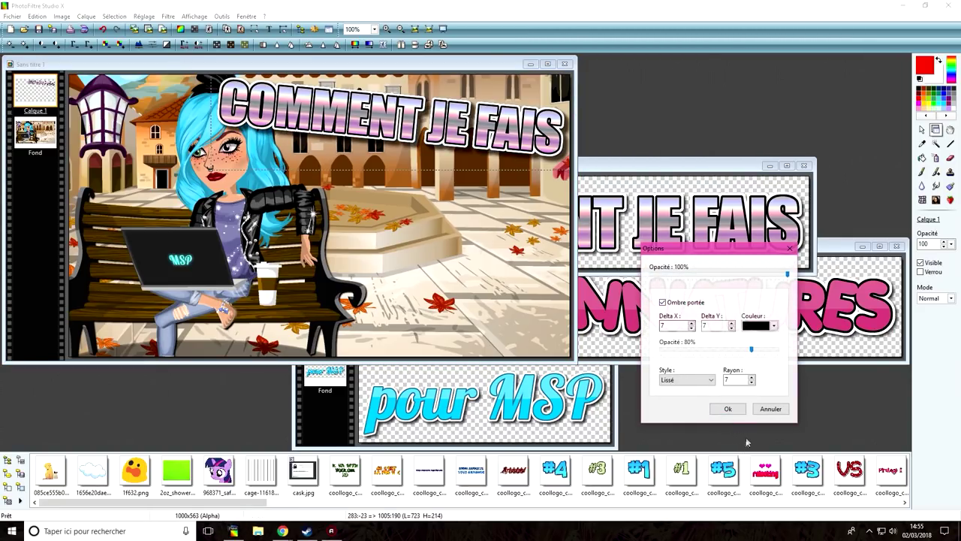
pyautogui.click(728, 409)
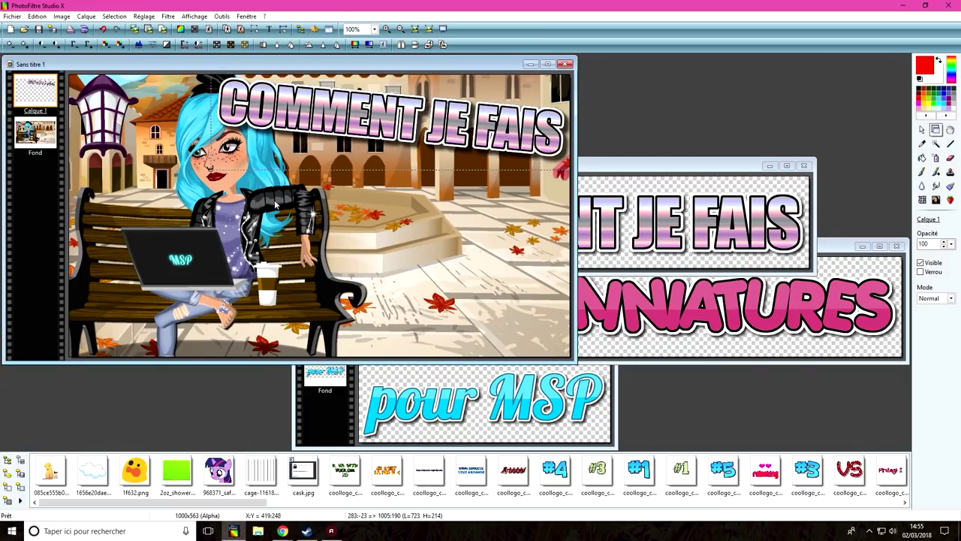
# - Copy the MES MINIATURES logo and paste it into the Sans titre 1 scene image as a new layer
pyautogui.click(660, 323)
pyautogui.rightClick(512, 298)
pyautogui.click(507, 300)
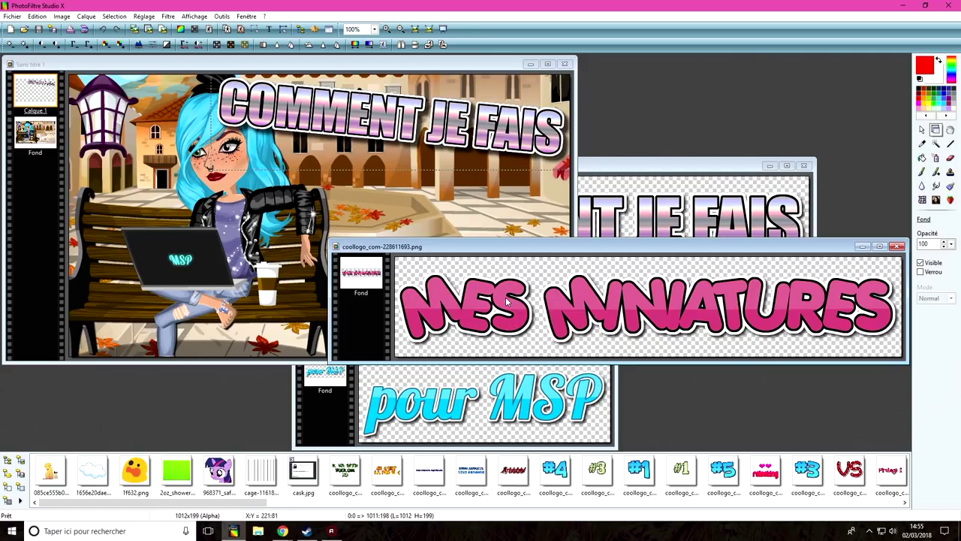
pyautogui.moveTo(507, 301); pyautogui.dragTo(345, 191)
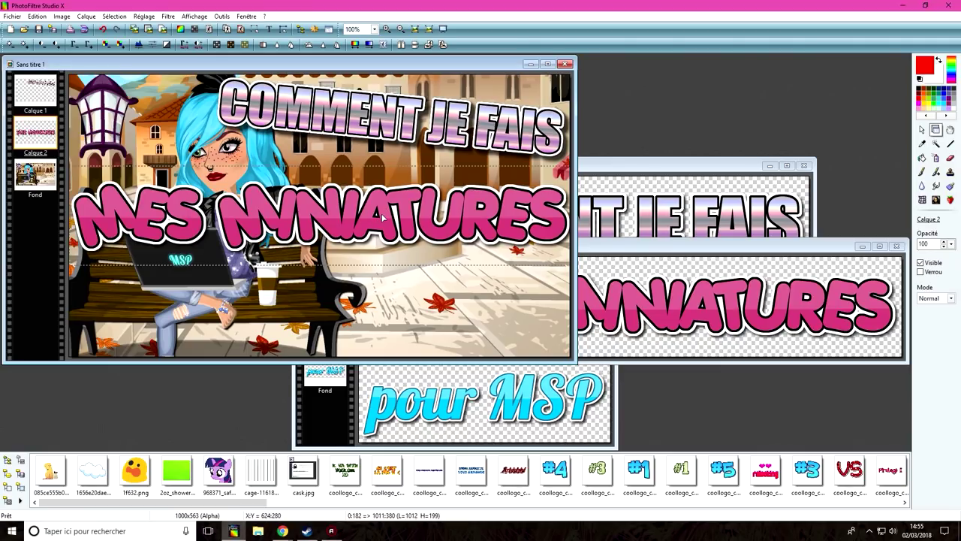
# - Tilt and scale down the MES MINIATURES layer with the parametric transformation
pyautogui.rightClick(383, 217)
pyautogui.click(412, 298)
pyautogui.moveTo(674, 254); pyautogui.dragTo(639, 279)
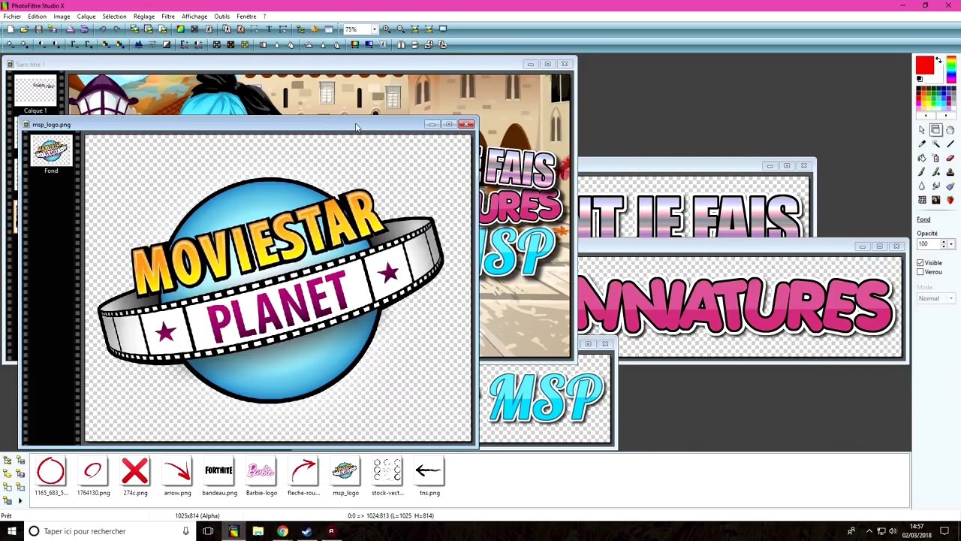
# - Move the msp_logo.png image clear of the scene, copy the MovieStarPlanet logo, and paste it into Sans titre 1 as a new layer
pyautogui.moveTo(293, 130); pyautogui.dragTo(324, 65)
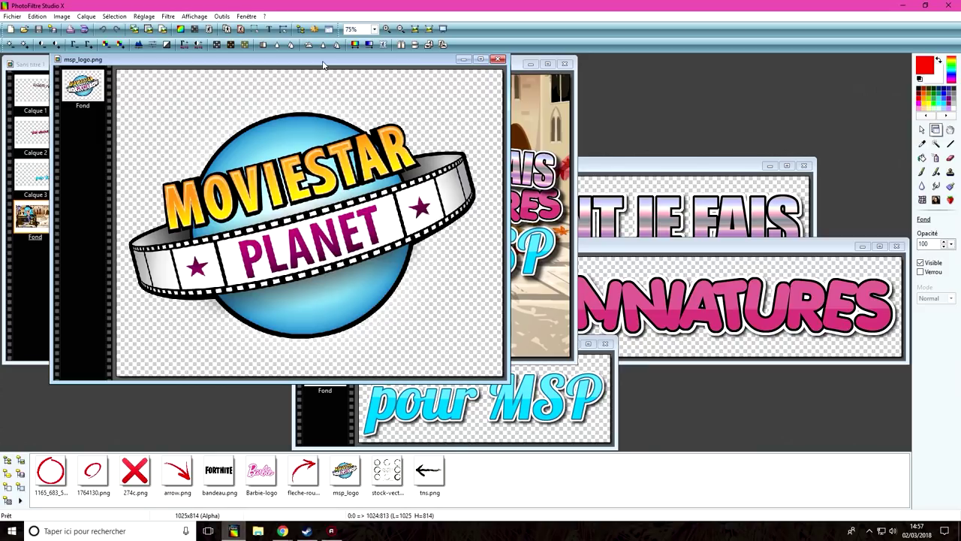
pyautogui.moveTo(324, 66); pyautogui.dragTo(613, 78)
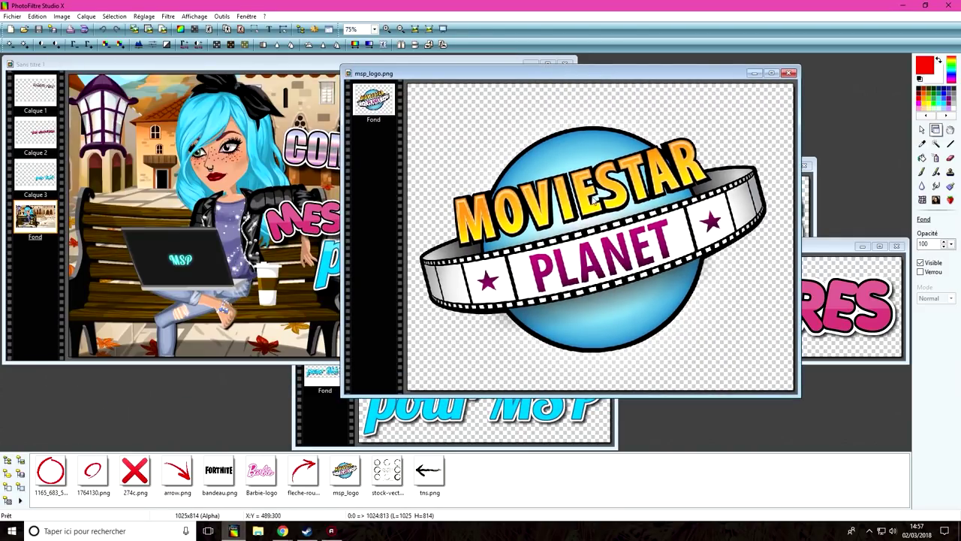
pyautogui.click(241, 216)
pyautogui.hotkey('ctrl', 'v')
# - Resize the MovieStarPlanet logo layer to about 502 × 399 pixels and place it in the scene's lower-right corner
pyautogui.rightClick(242, 284)
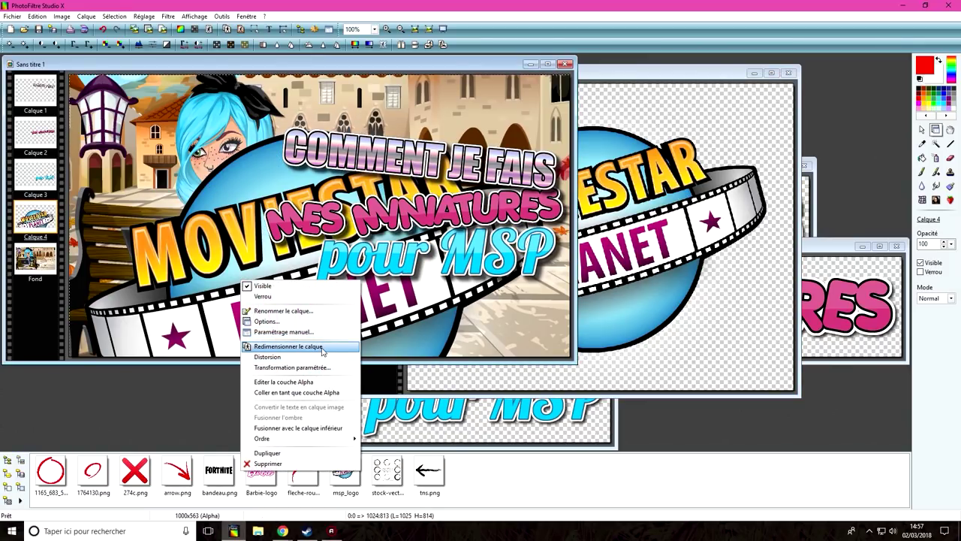
pyautogui.click(323, 350)
pyautogui.moveTo(172, 157); pyautogui.dragTo(414, 308)
pyautogui.moveTo(492, 299); pyautogui.dragTo(384, 229)
# - Add a drop shadow to the MovieStarPlanet logo layer
pyautogui.rightClick(464, 312)
pyautogui.click(481, 322)
pyautogui.click(662, 302)
pyautogui.click(727, 408)
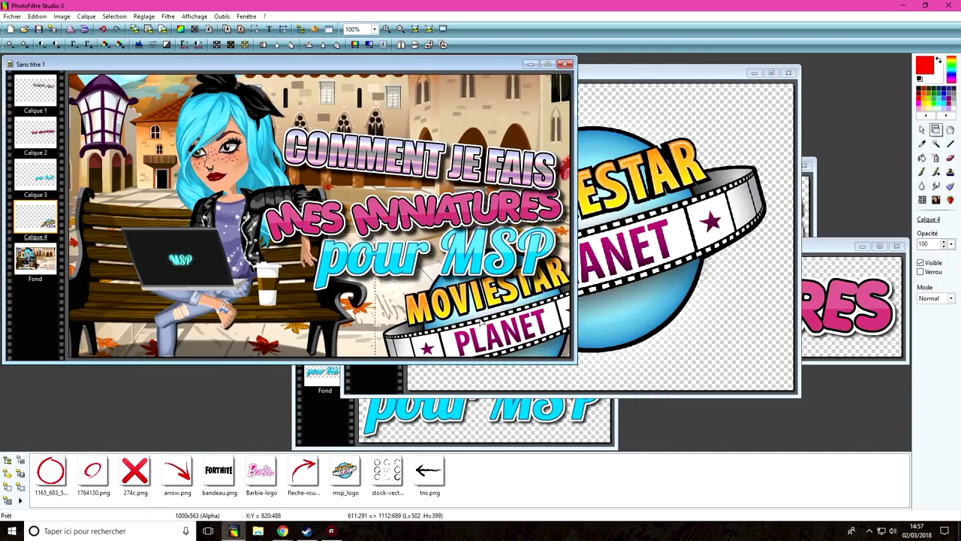
# - Merge the MovieStarPlanet logo layer with the background layer below it
pyautogui.moveTo(86, 63); pyautogui.dragTo(113, 68)
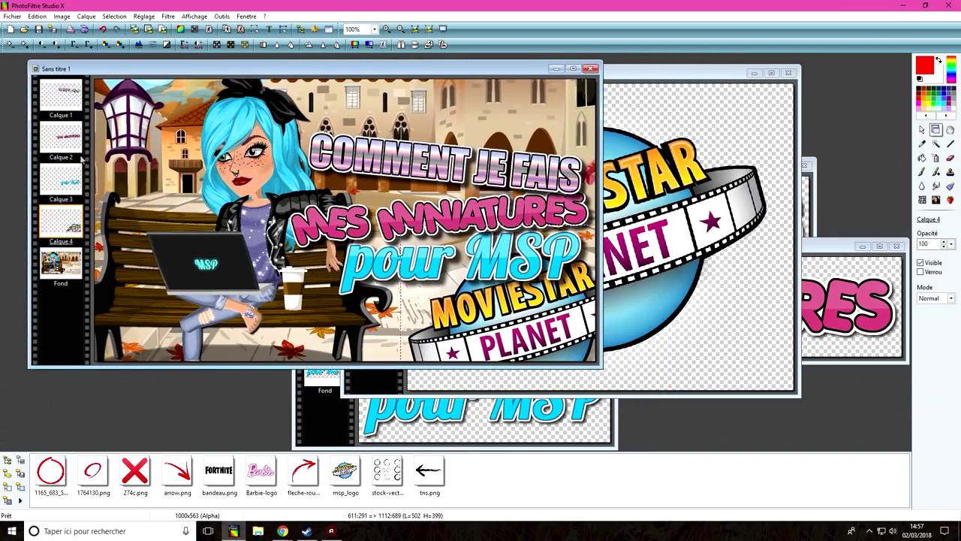
pyautogui.rightClick(59, 227)
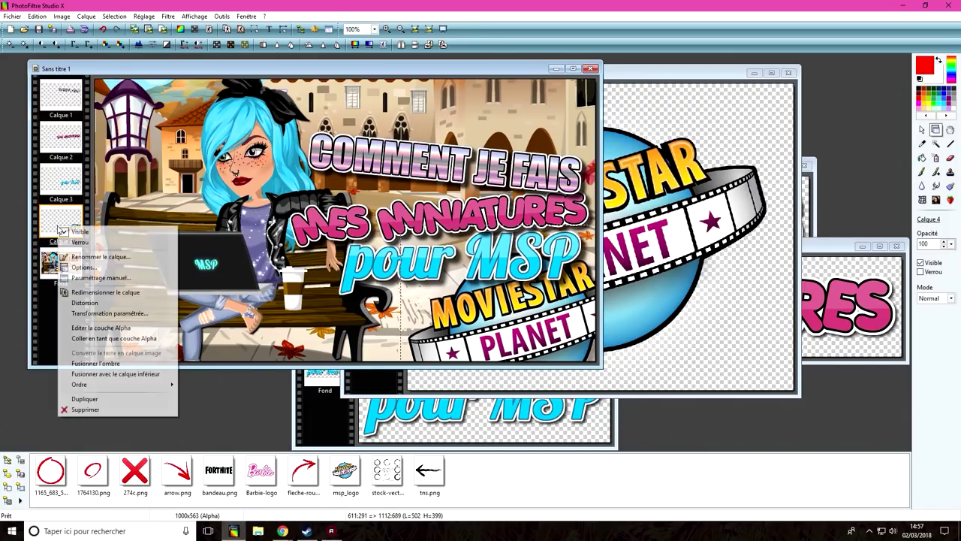
pyautogui.click(114, 374)
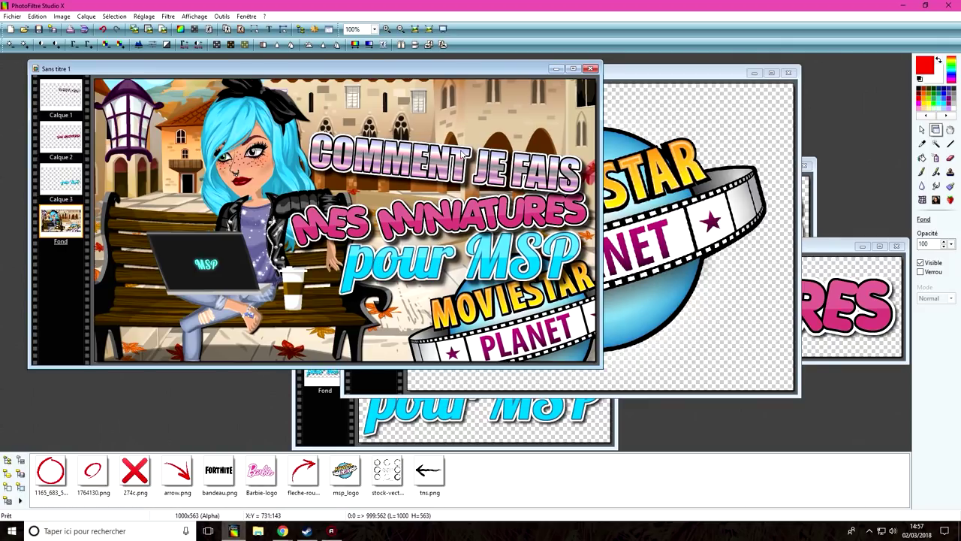
pyautogui.scroll(-1, 437, 241)
pyautogui.scroll(1, 280, 151)
pyautogui.scroll(-3, 248, 151)
pyautogui.scroll(2, 212, 152)
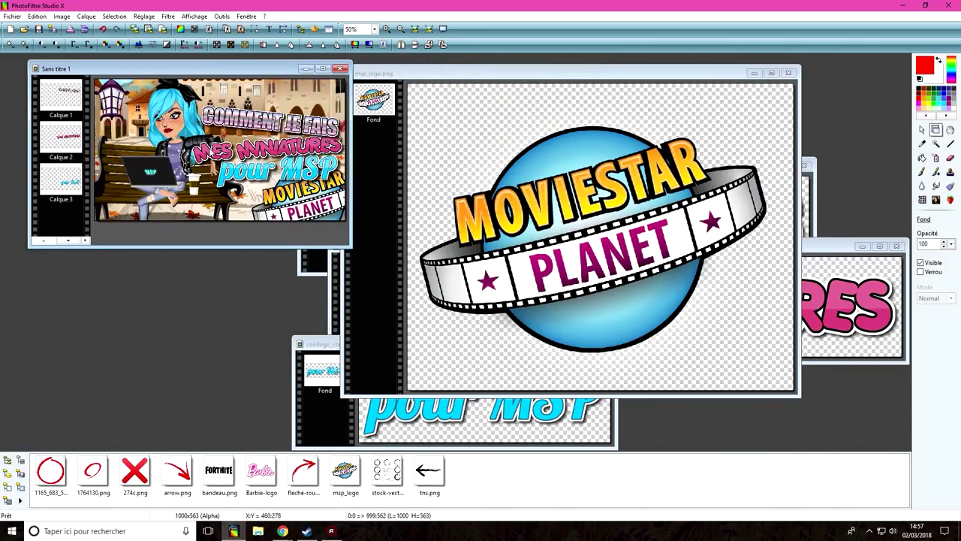
pyautogui.scroll(1, 237, 160)
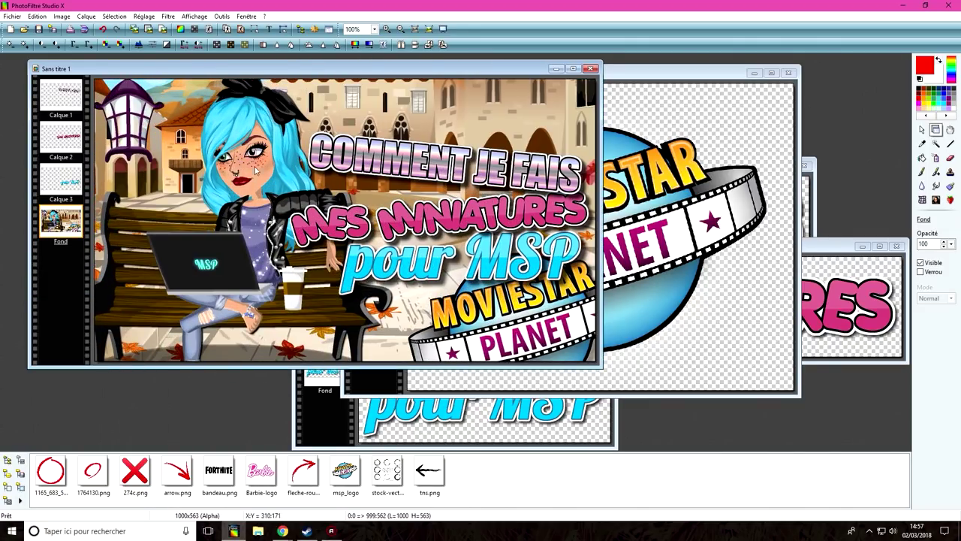
# - Merge the pour MSP, MES MINIATURES and COMMENT JE FAIS layers down into the background, one after another
pyautogui.rightClick(66, 182)
pyautogui.press('Escape')
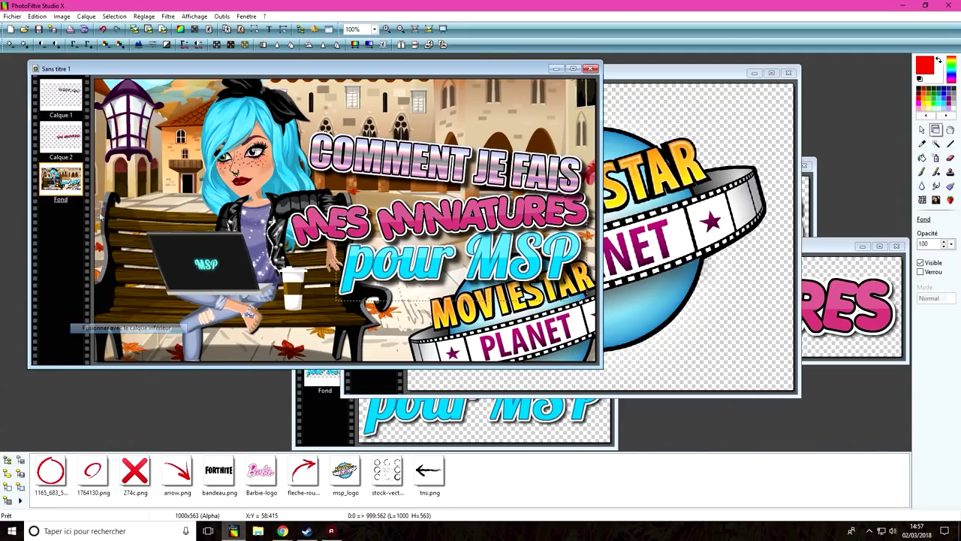
pyautogui.rightClick(75, 140)
pyautogui.click(139, 286)
pyautogui.rightClick(60, 98)
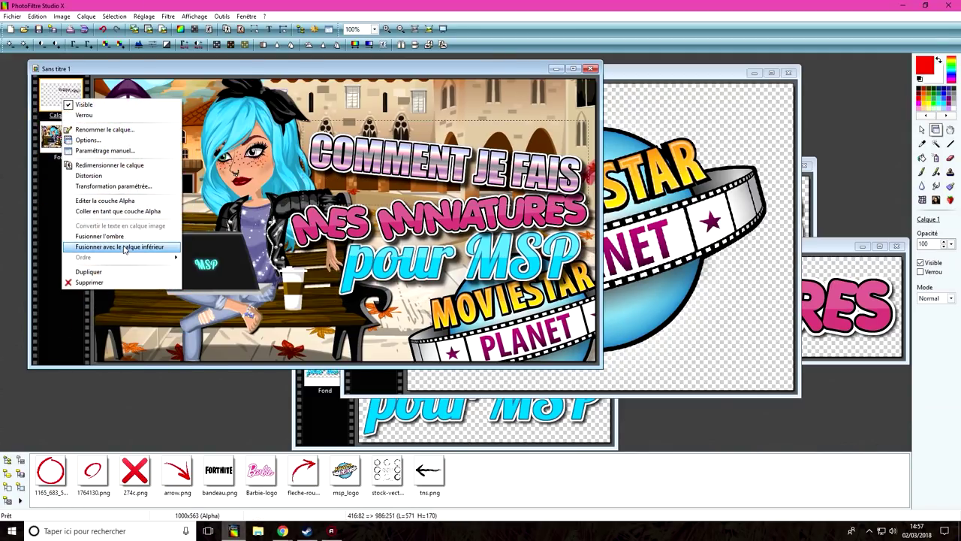
pyautogui.click(124, 246)
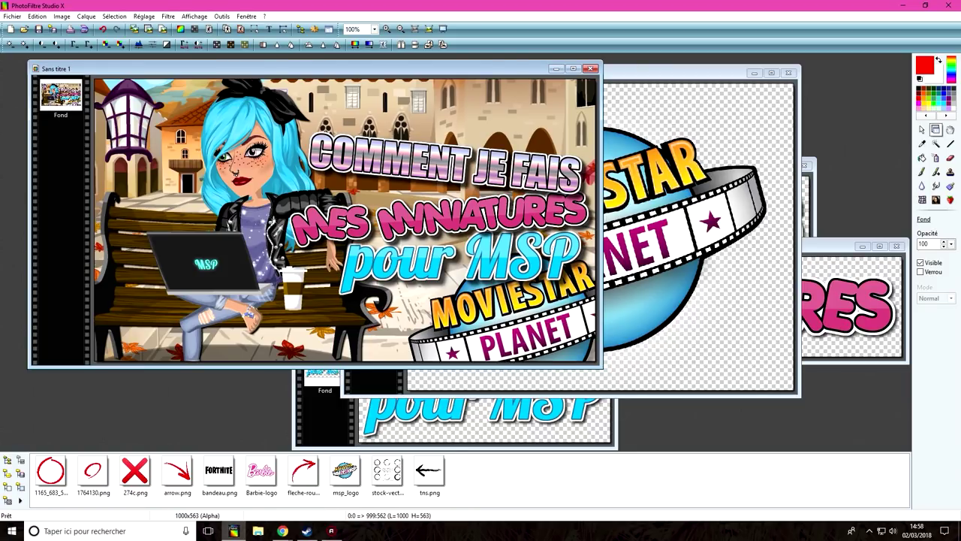
# - Compare the flattened thumbnail before and after its last edit by undoing and redoing that edit
pyautogui.moveTo(305, 71); pyautogui.dragTo(285, 75)
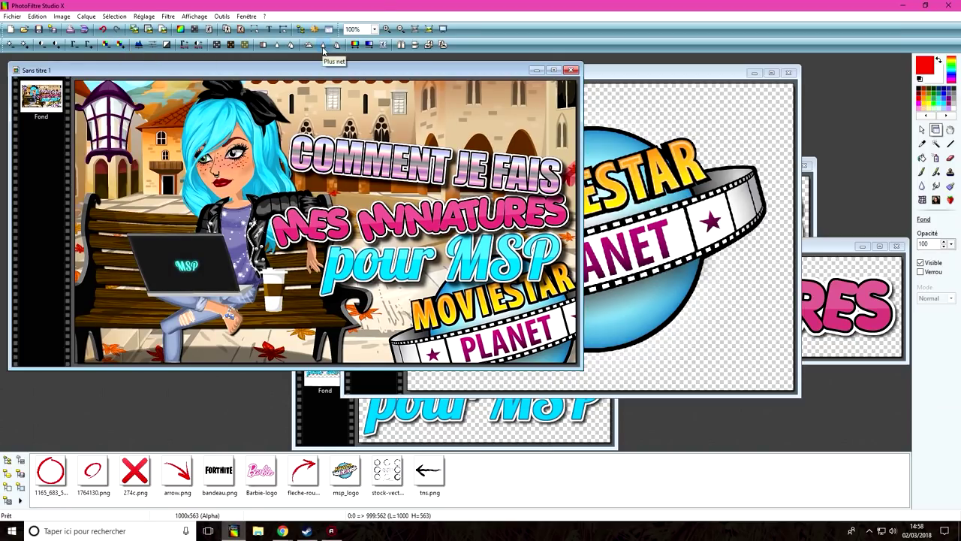
pyautogui.click(102, 30)
pyautogui.click(117, 29)
pyautogui.hotkey('ctrl', '-')
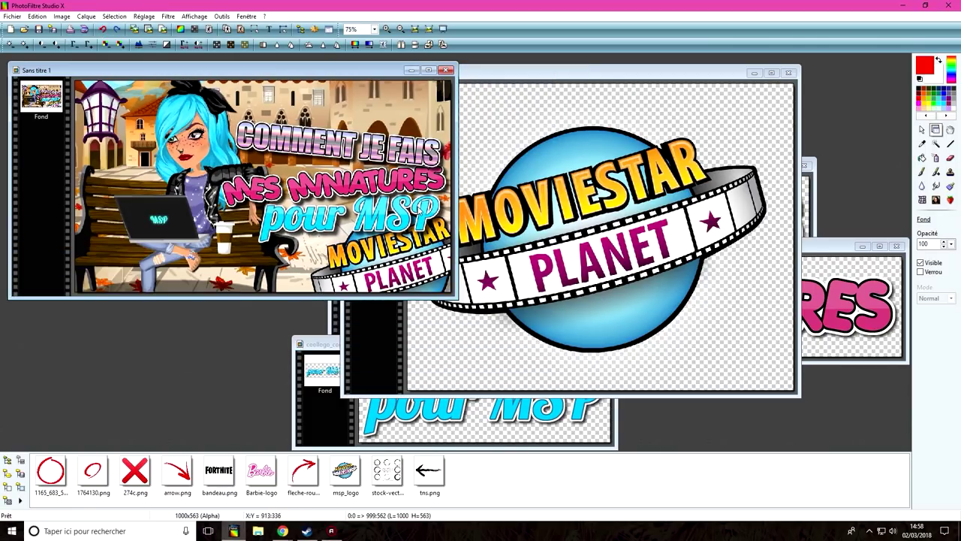
pyautogui.moveTo(88, 75); pyautogui.dragTo(127, 63)
# - Open the Save As settings for the thumbnail, choose JPEG as the file type, and close them without saving
pyautogui.click(10, 17)
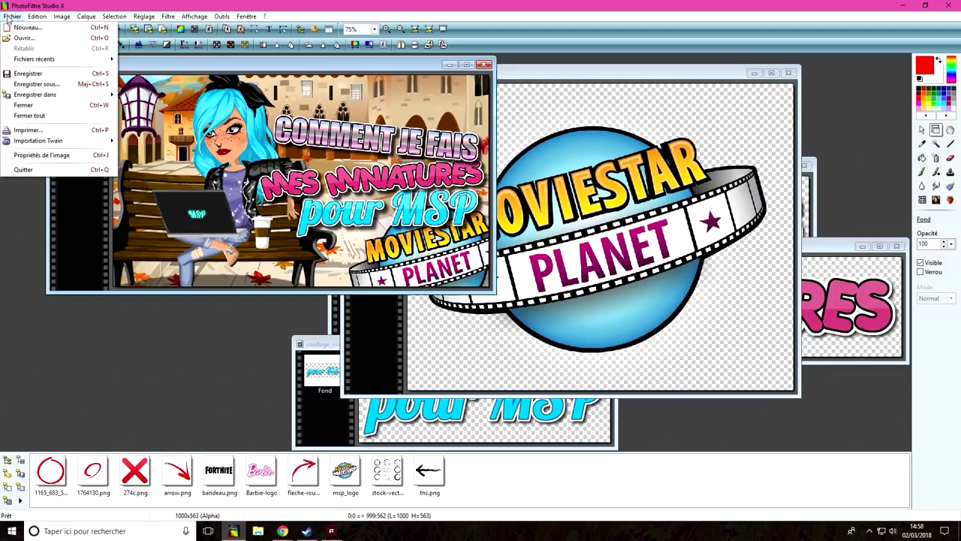
pyautogui.click(36, 84)
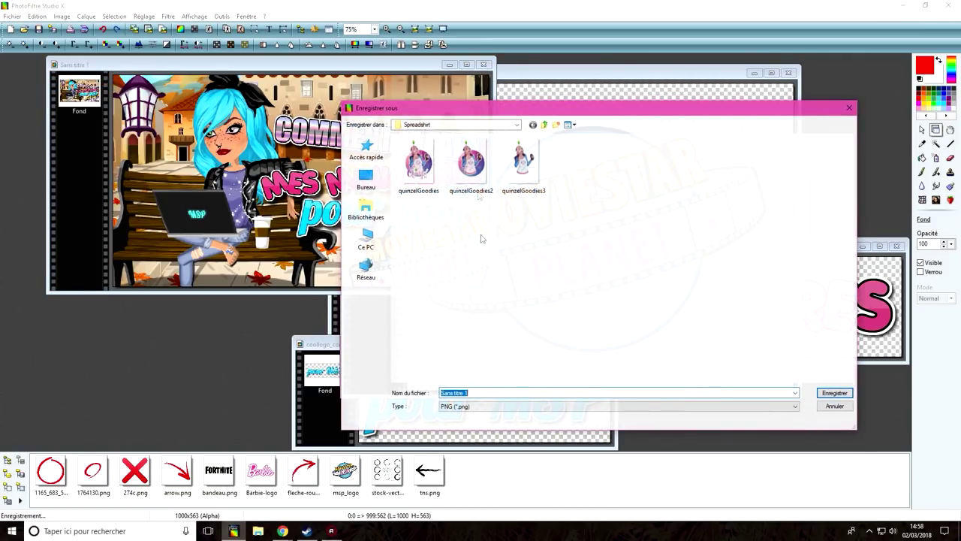
pyautogui.click(474, 406)
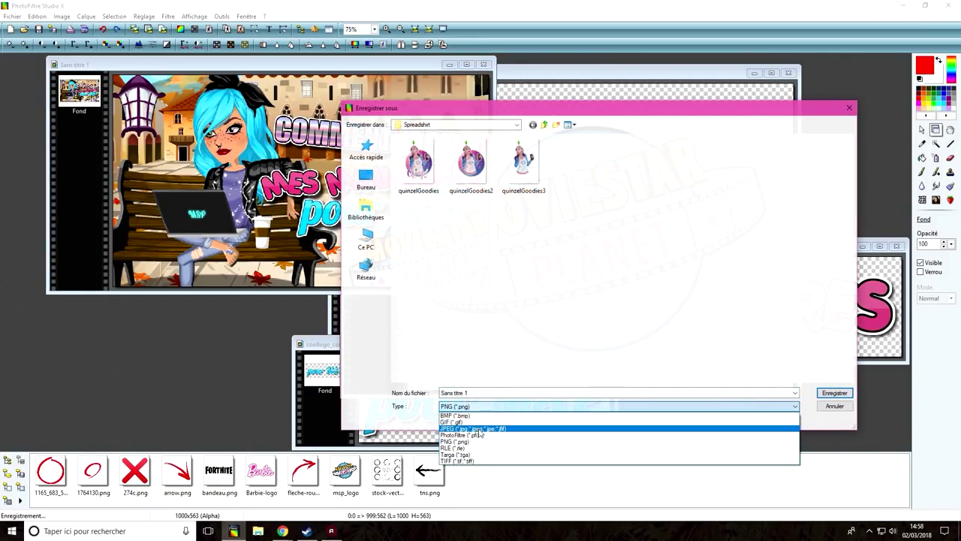
pyautogui.click(456, 429)
pyautogui.click(481, 408)
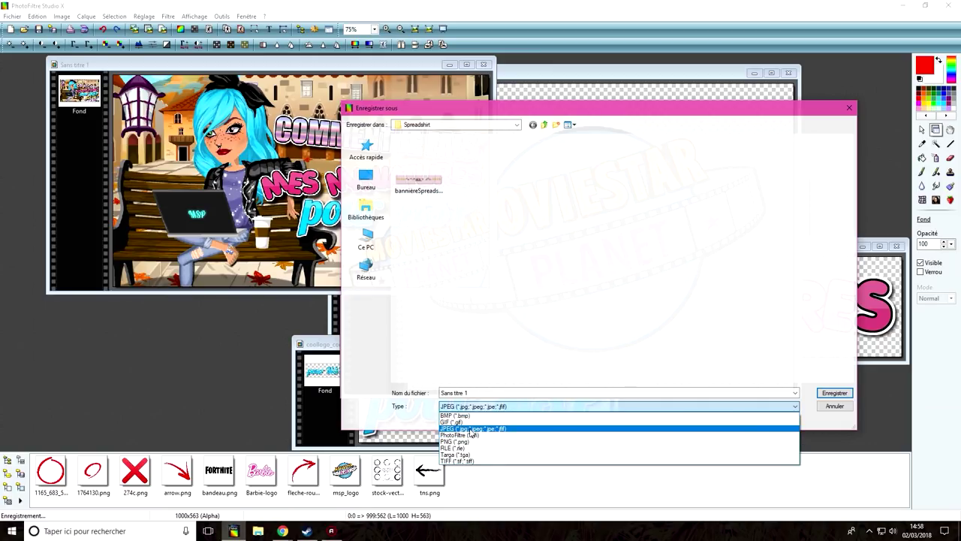
pyautogui.click(470, 430)
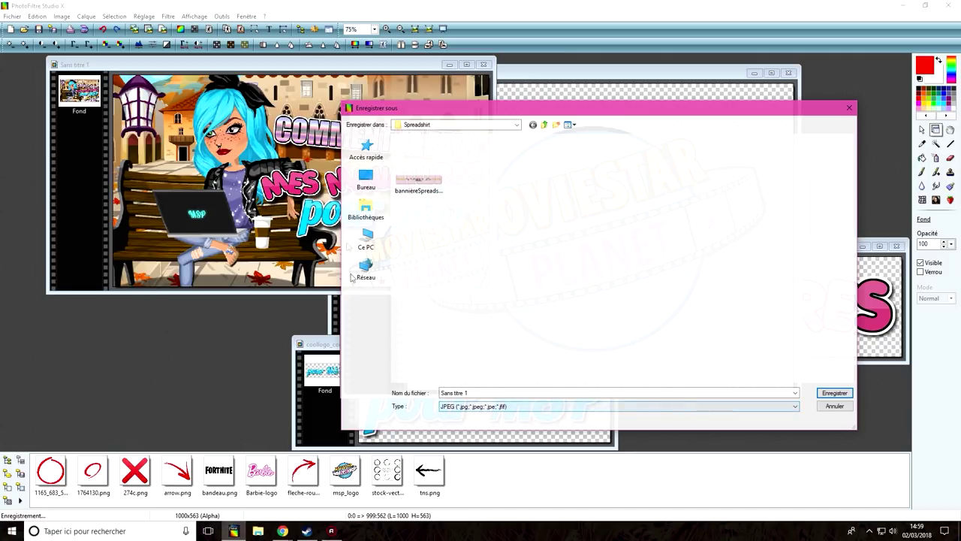
pyautogui.click(478, 331)
pyautogui.click(849, 107)
pyautogui.moveTo(334, 64); pyautogui.dragTo(346, 106)
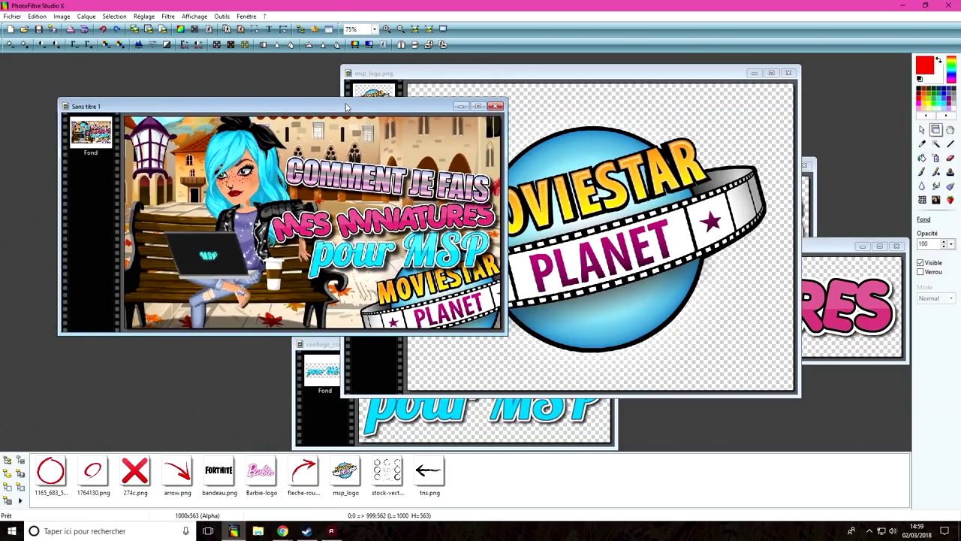